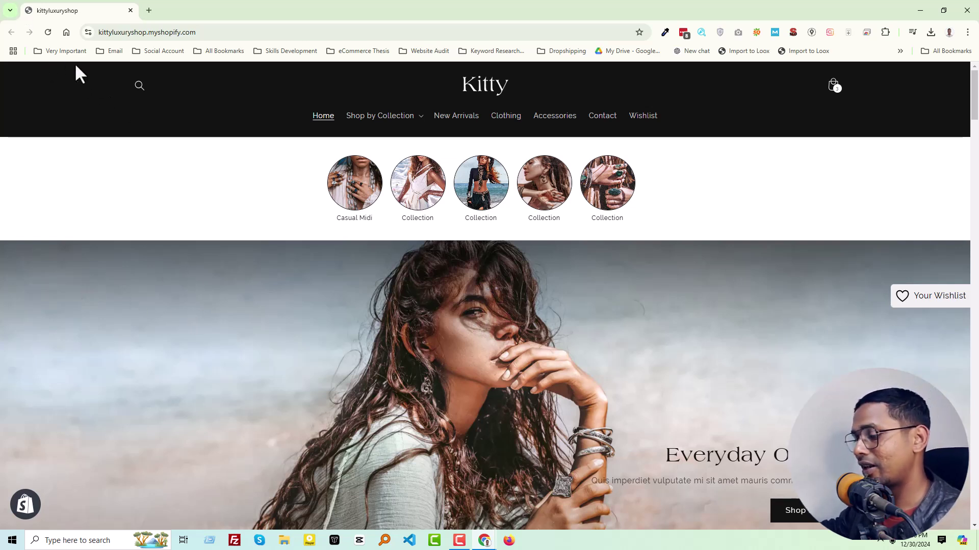
- Refresh the kittyluxuryshop storefront tab with F5
key(F5)
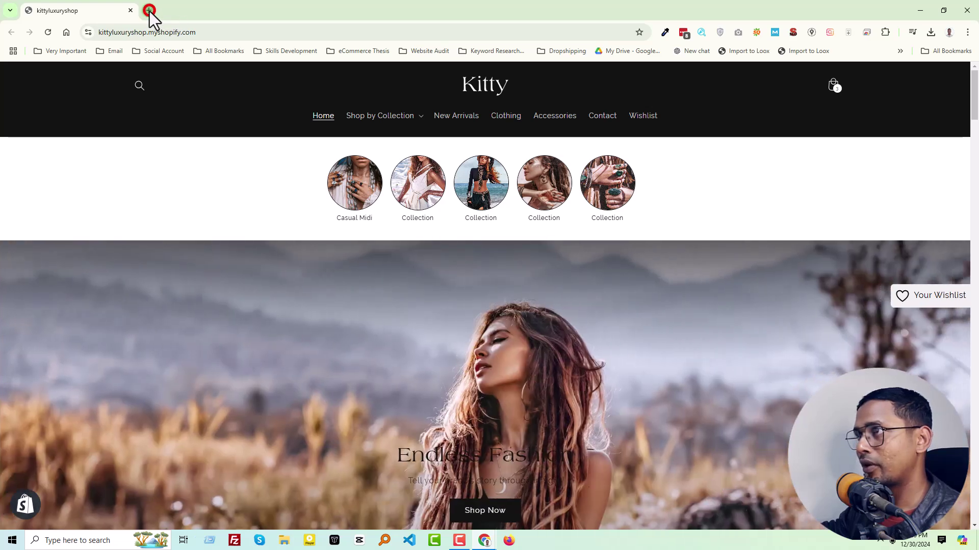
- Search Google for 'free favicon generator online' in a new tab
click(148, 12)
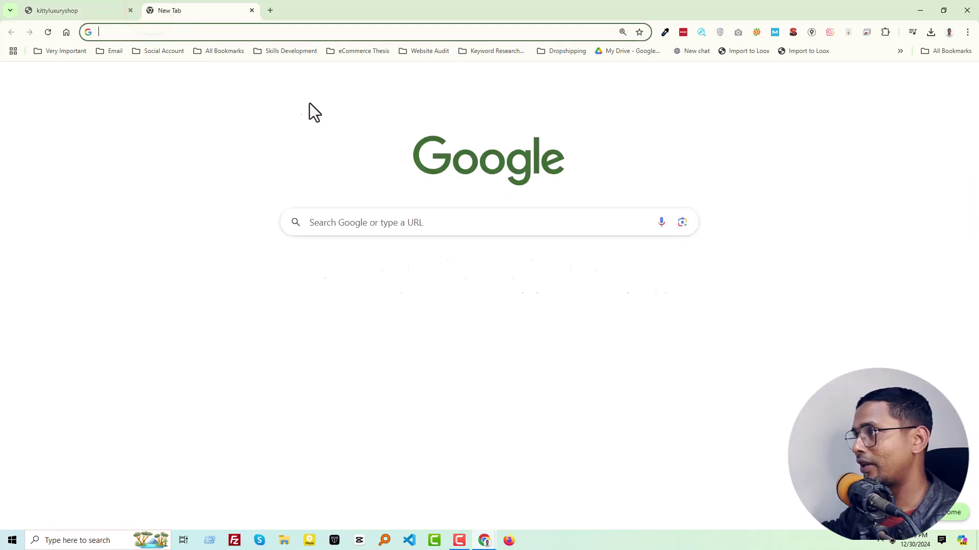
click(373, 223)
text(free )
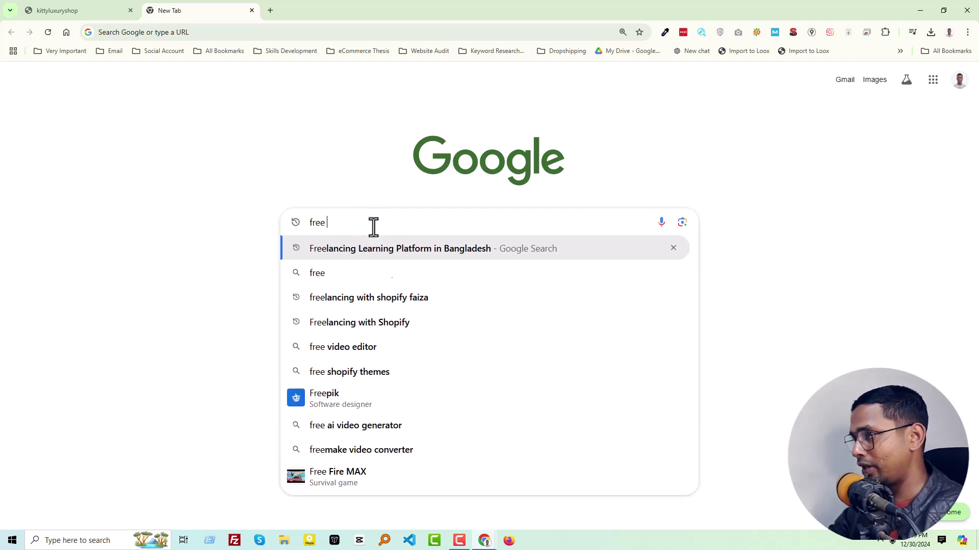
text(favicon)
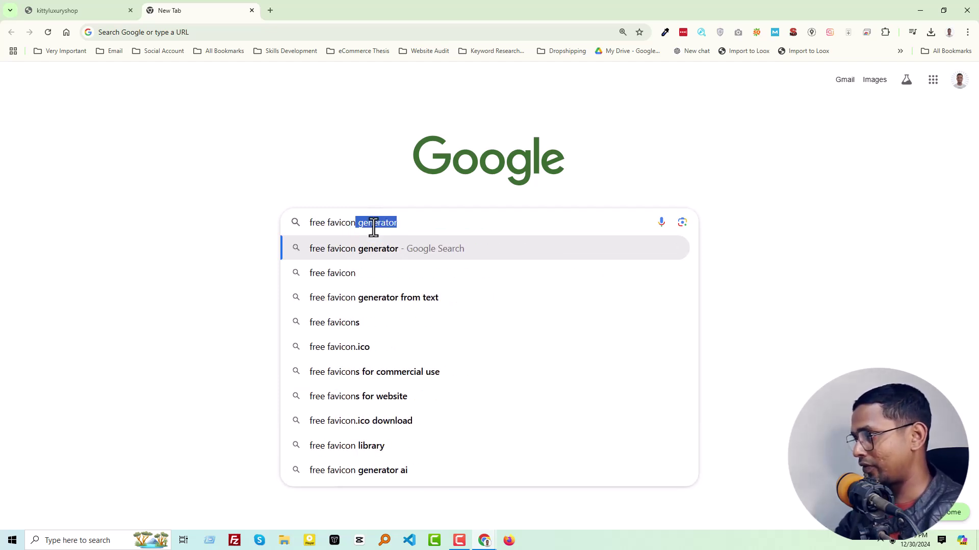
key(Right)
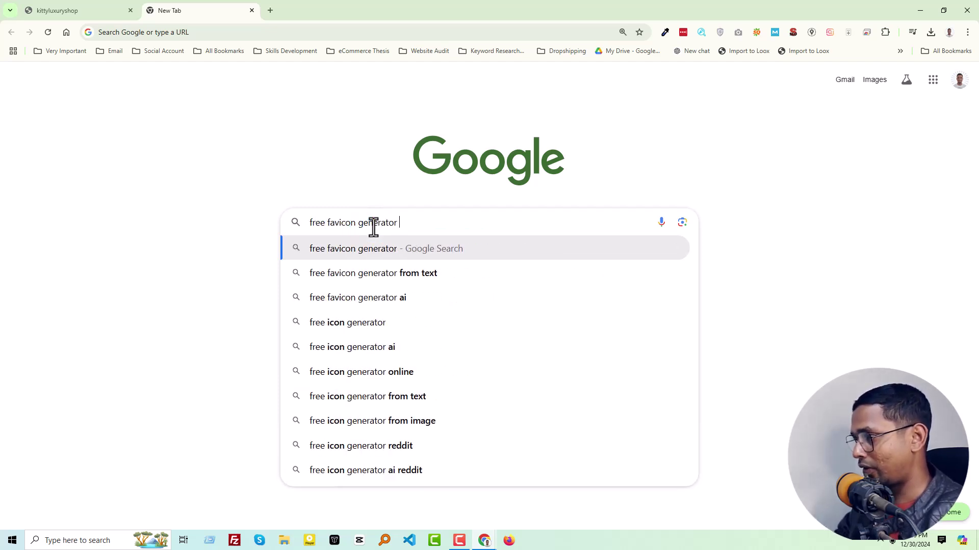
key(Down)
key(Down)
key(Down)
key(Return)
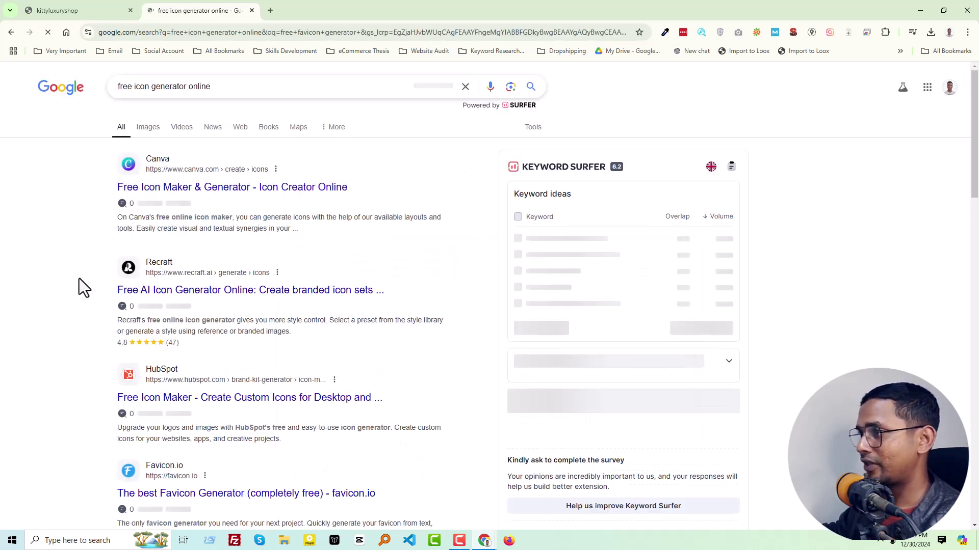
double_click(143, 86)
key(BackSpace)
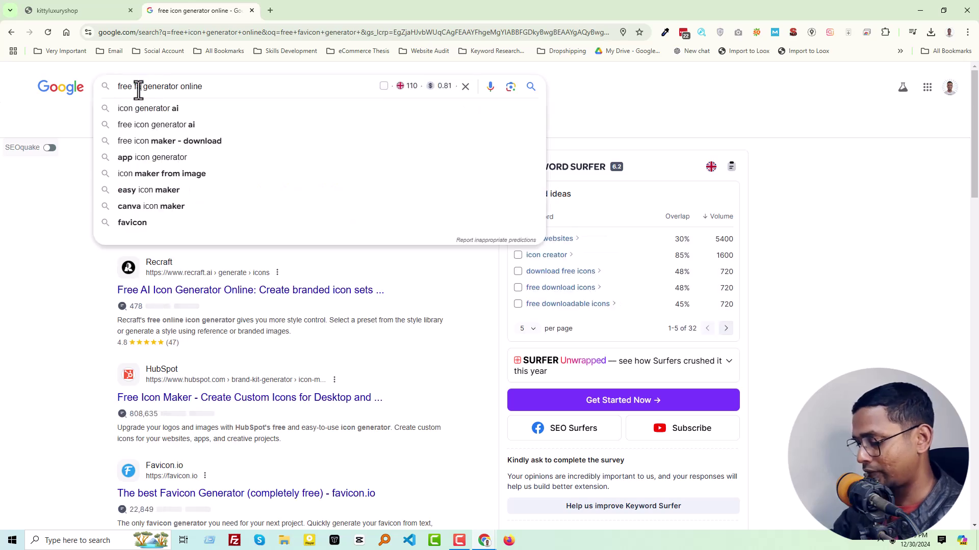
text(favicon)
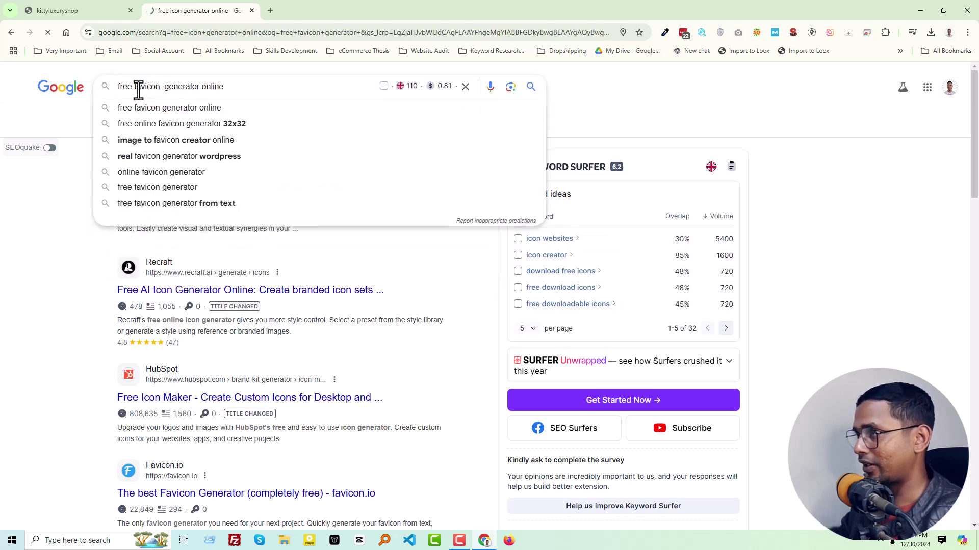
key(Return)
click(30, 252)
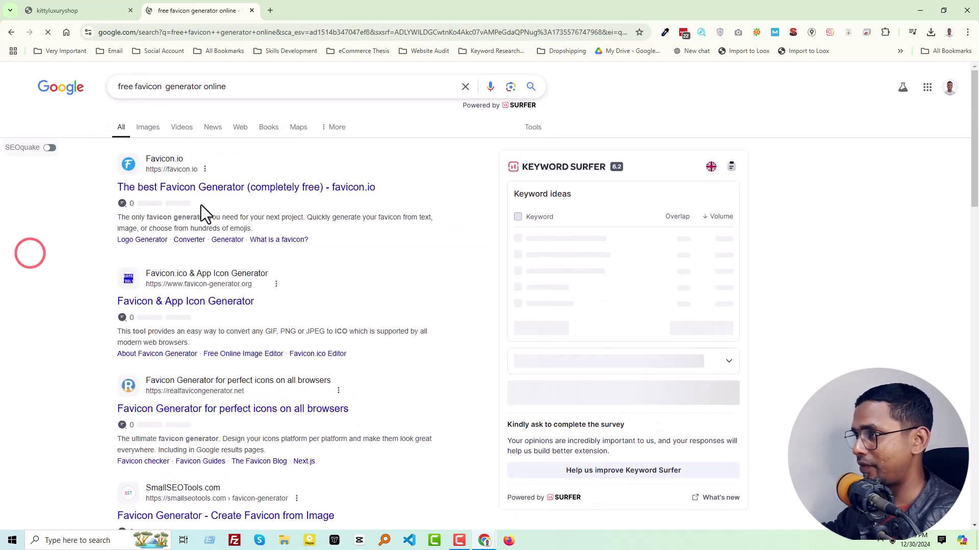
- Open the favicon.io, Favicon & App Icon Generator, realfavicongenerator and SmallSEOTools results in background tabs
middle_click(219, 188)
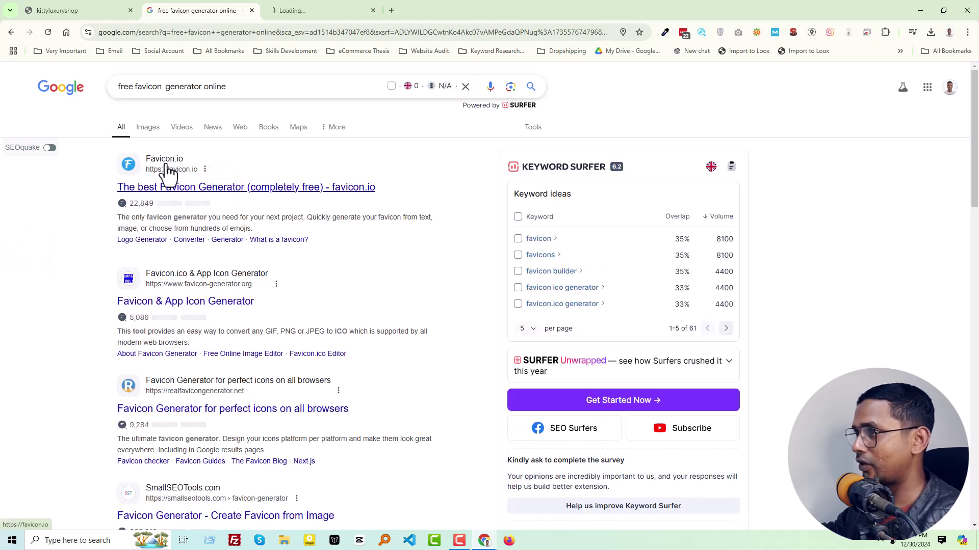
middle_click(206, 304)
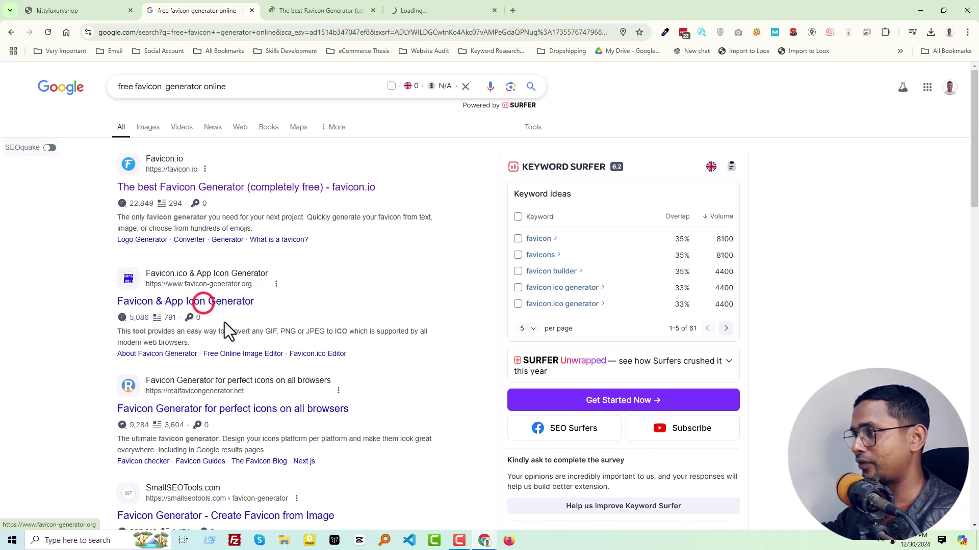
middle_click(238, 410)
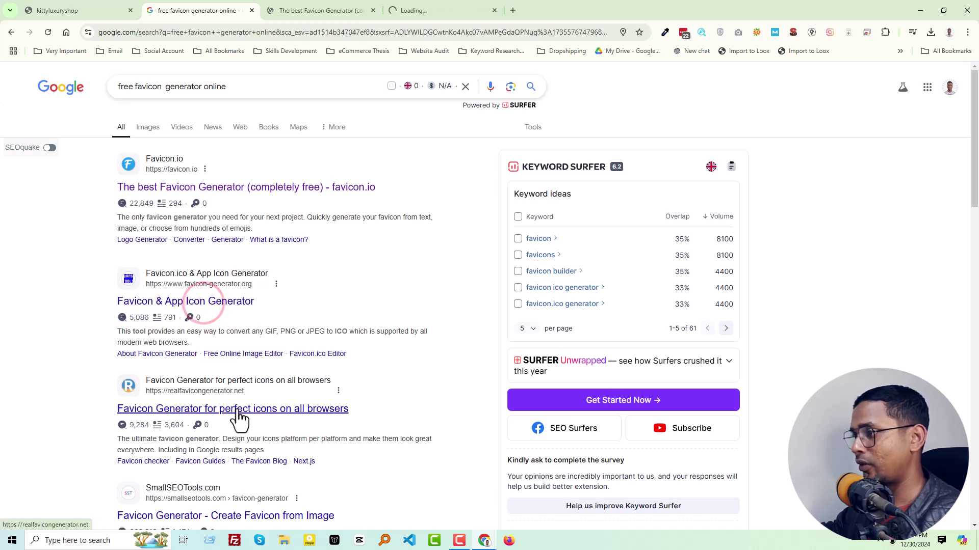
middle_click(217, 516)
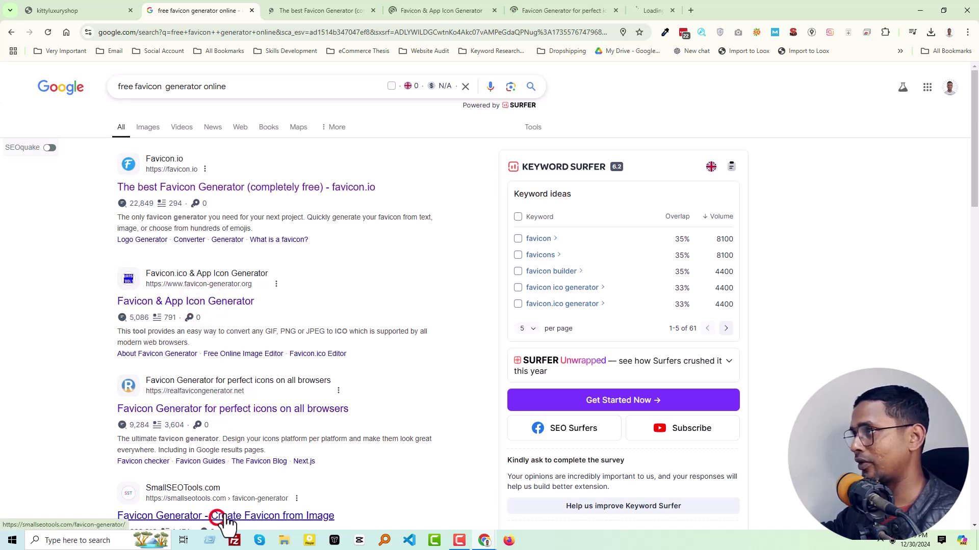
- Open favicon.io's TEXT → ICO generator and dismiss the full-page ad
click(313, 9)
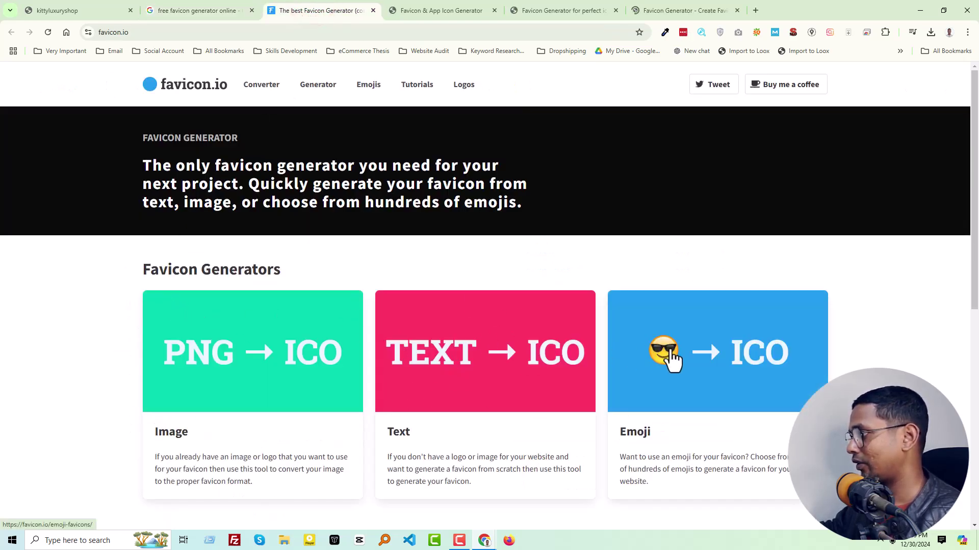
scroll(256, 354, down, 1)
scroll(301, 328, up, 1)
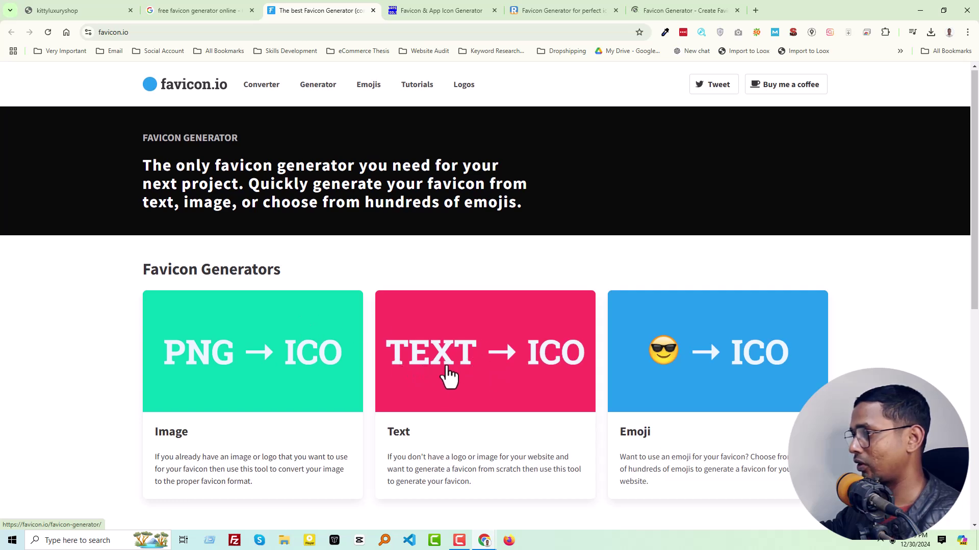
click(488, 373)
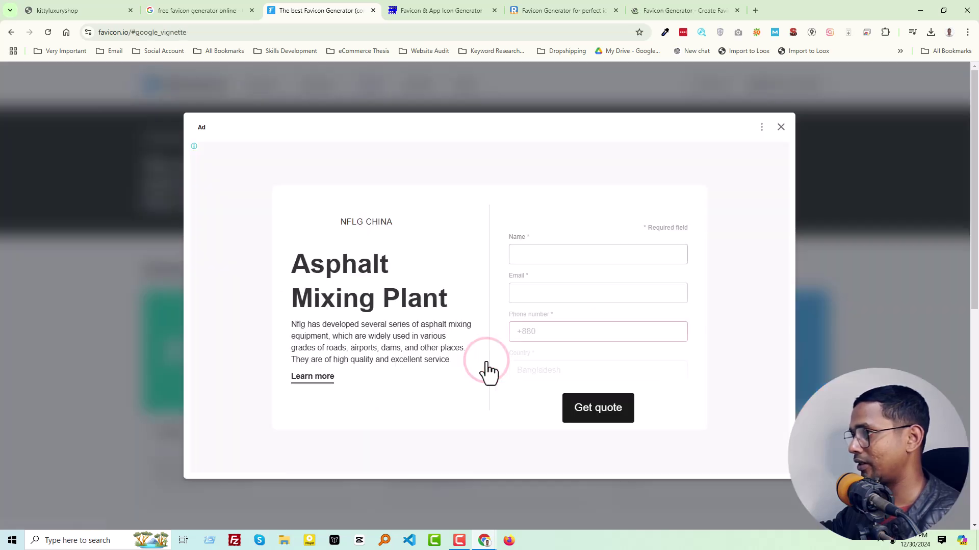
click(781, 128)
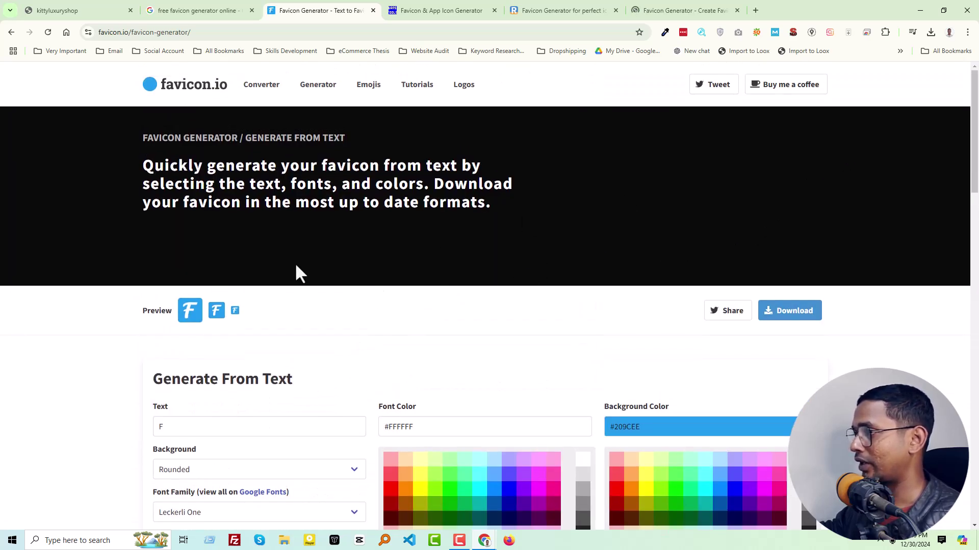
scroll(276, 306, down, 1)
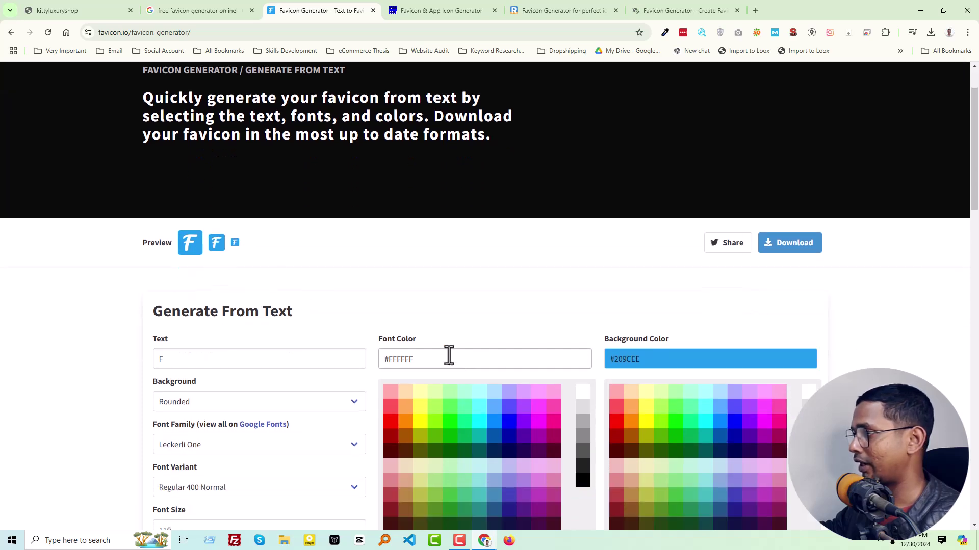
- Replace the generator's letter F with K, checking the Kitty store tab in between
click(77, 10)
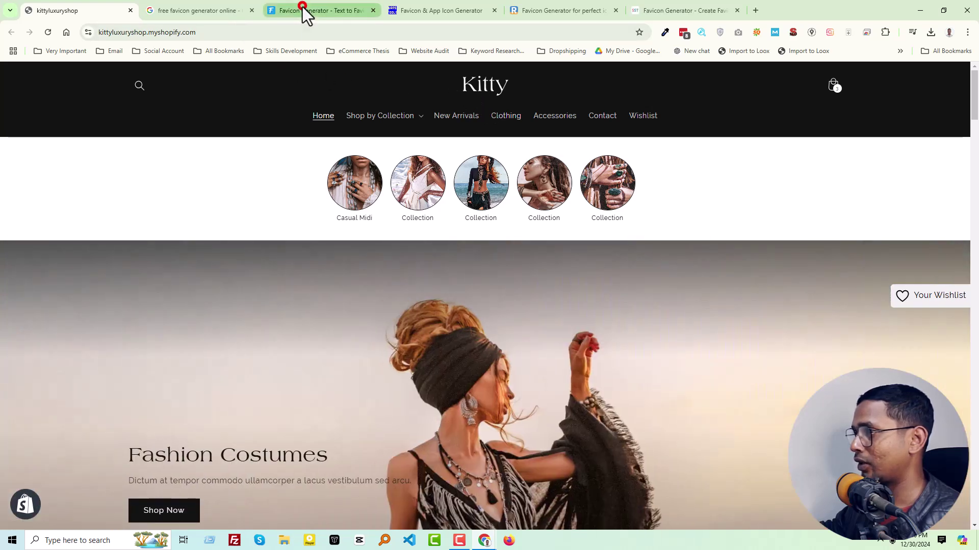
click(303, 7)
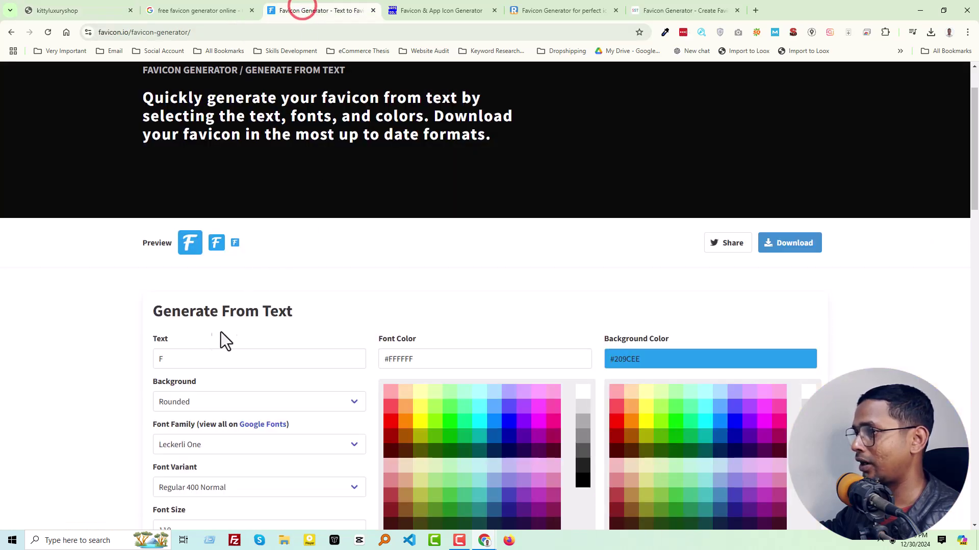
double_click(202, 357)
text(K)
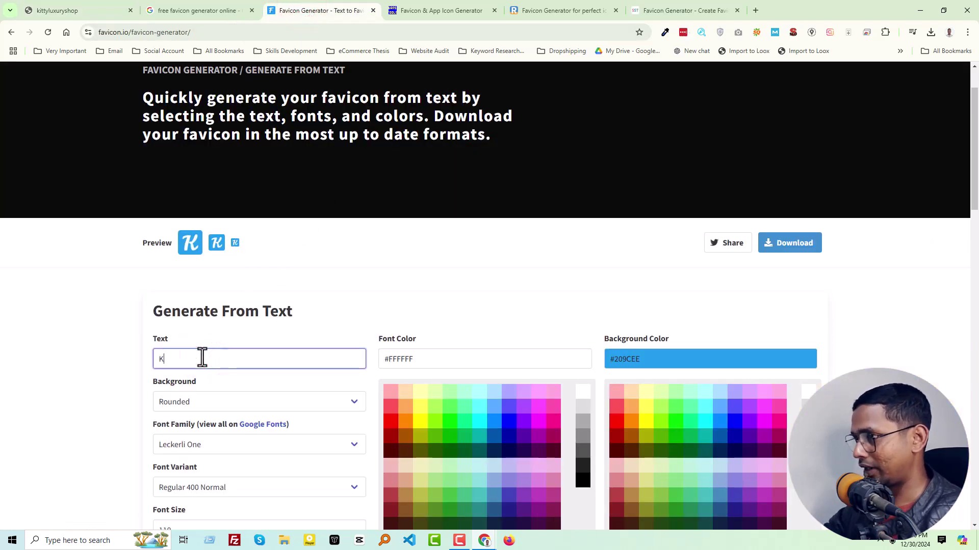
click(72, 14)
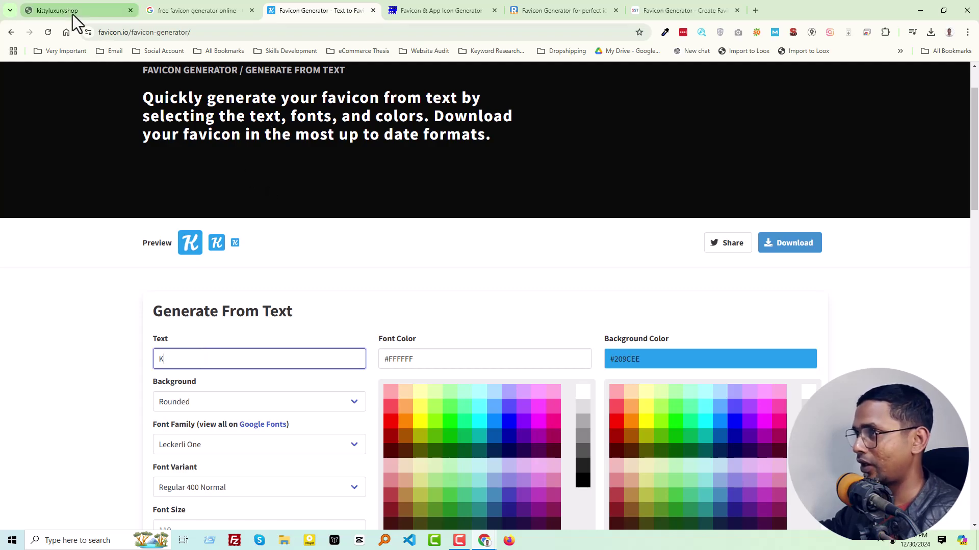
scroll(321, 233, down, 5)
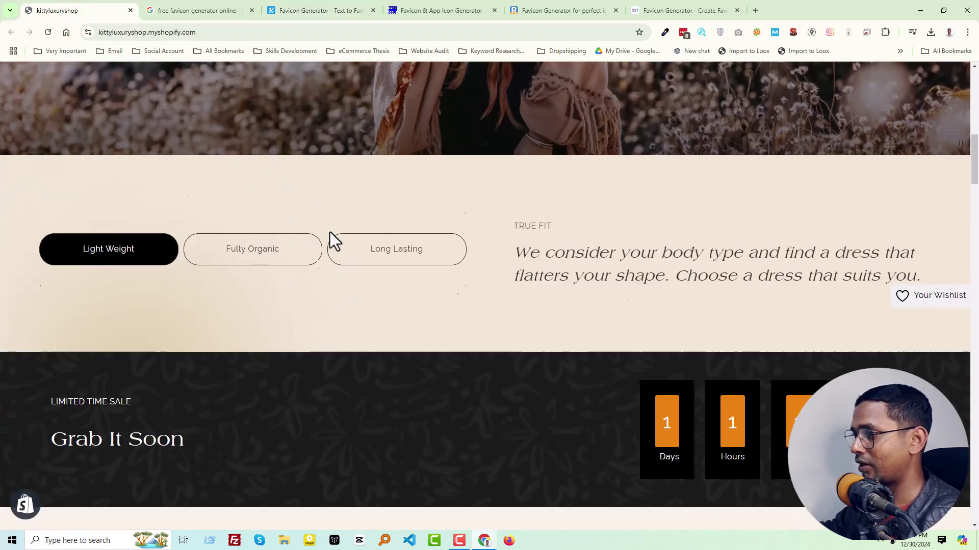
scroll(330, 240, down, 5)
scroll(760, 191, up, 2)
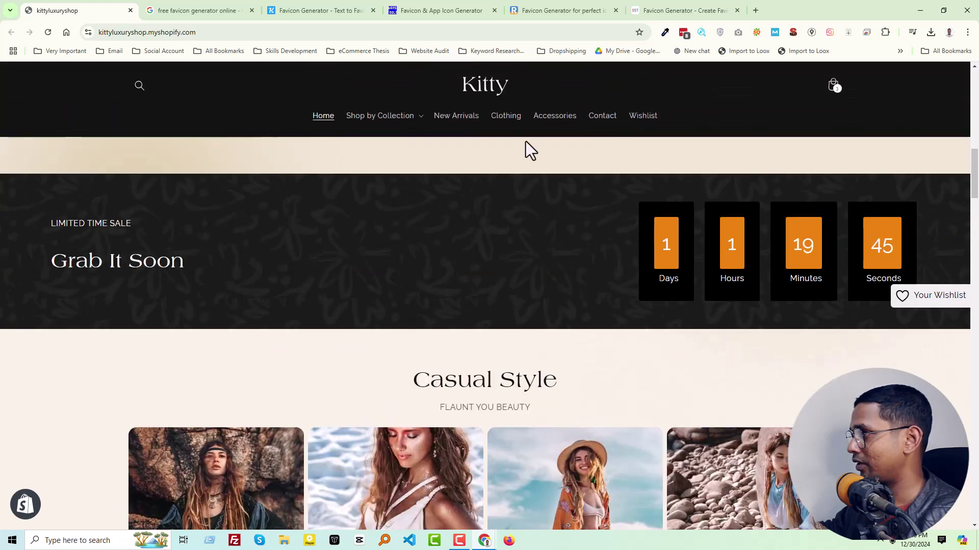
click(182, 9)
click(298, 10)
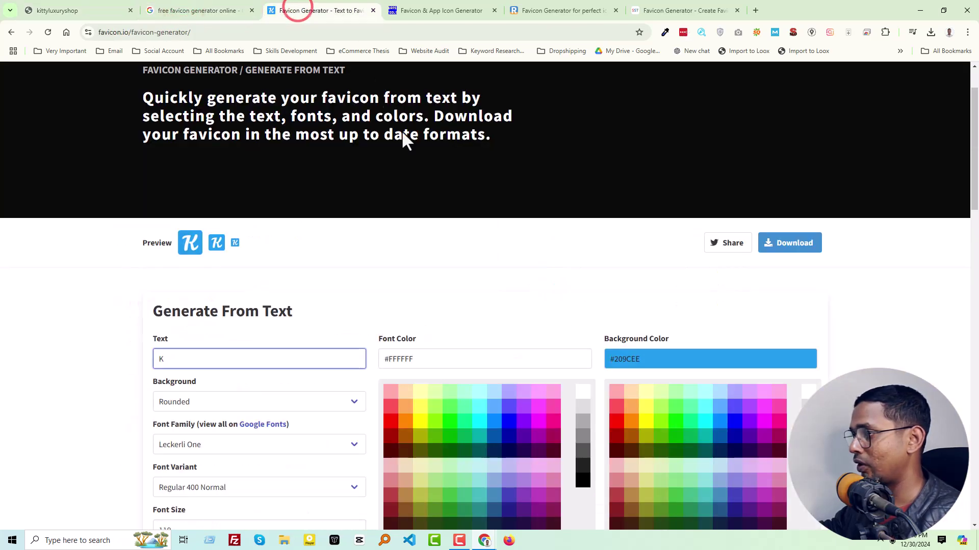
scroll(639, 325, down, 1)
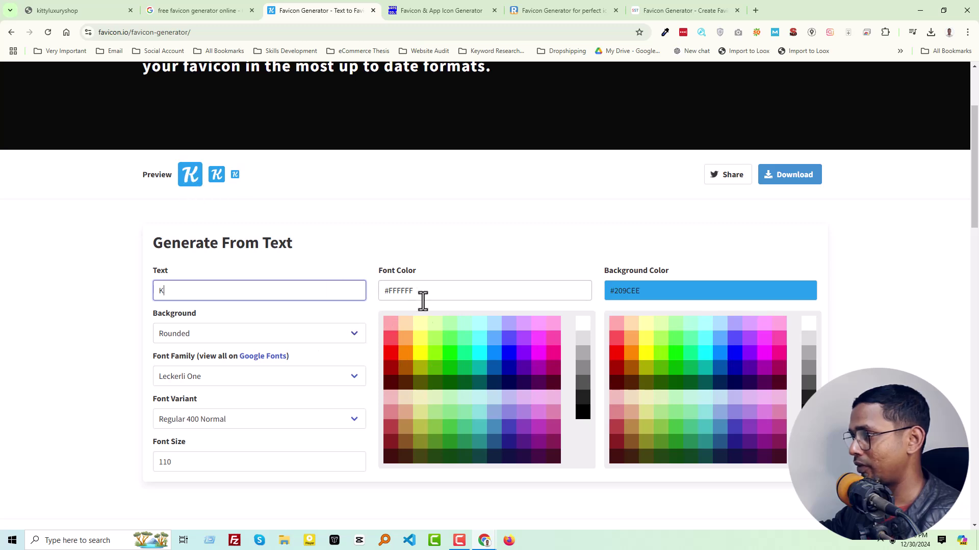
- Set the font colour to black and the background colour to yellow
click(423, 357)
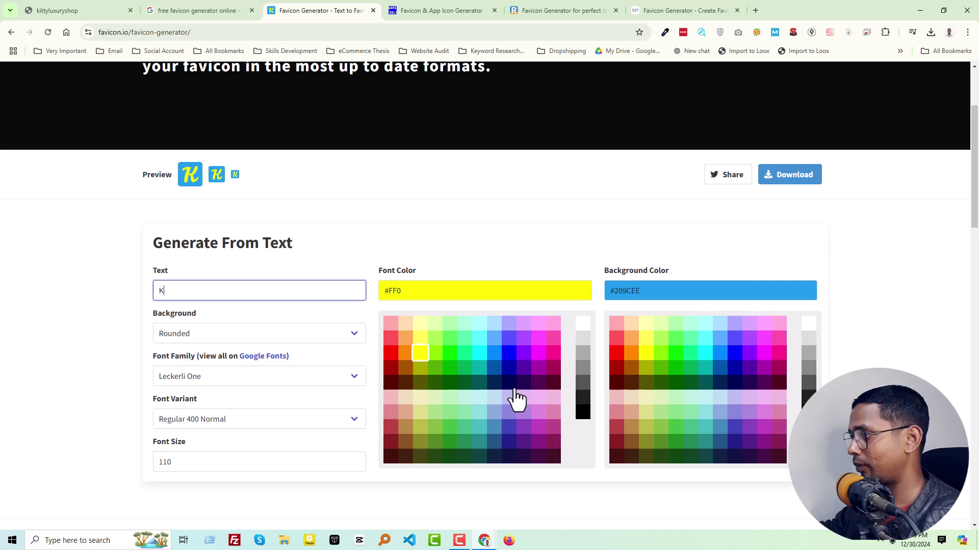
click(509, 387)
click(584, 412)
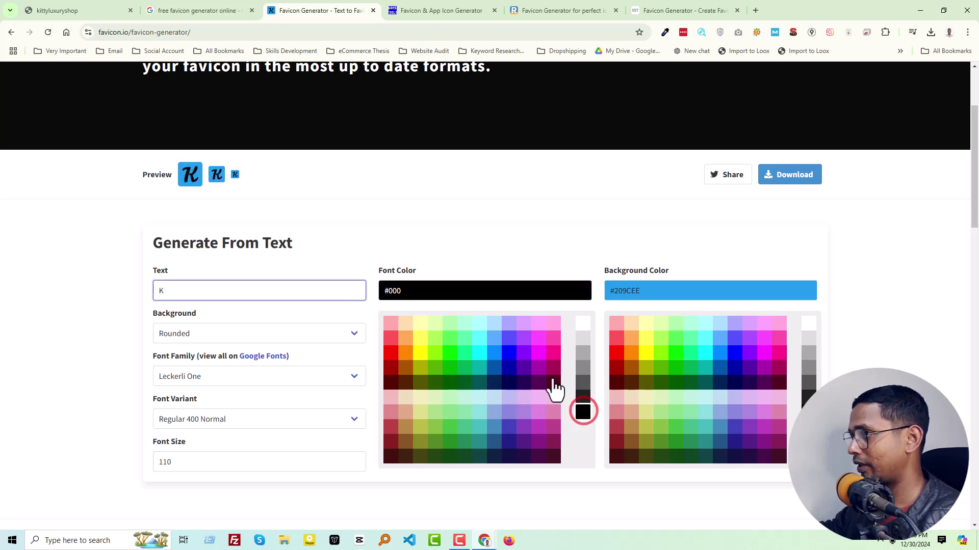
click(646, 353)
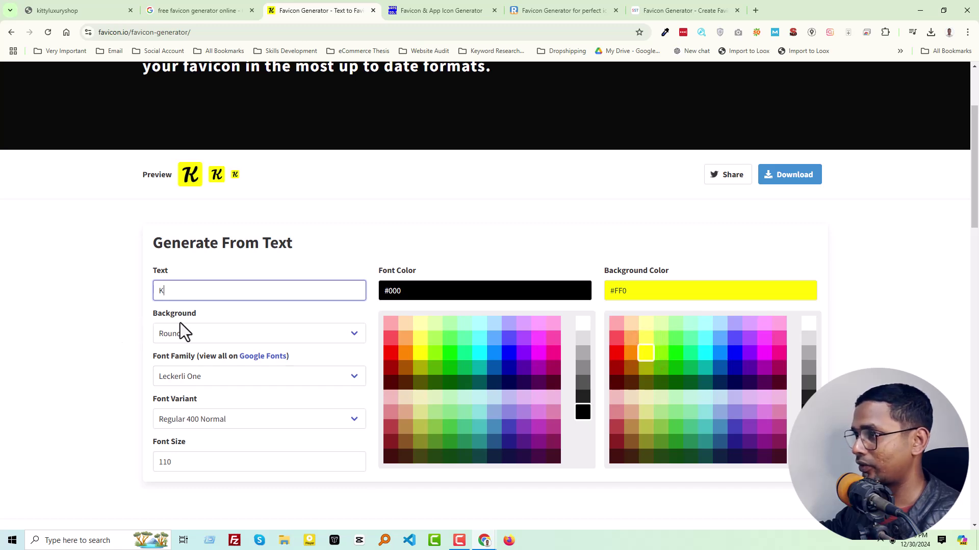
- Try League Spartan, Lavishly Yours, Laila and Koulen fonts, keeping Regular 400 and the rounded shape
click(206, 376)
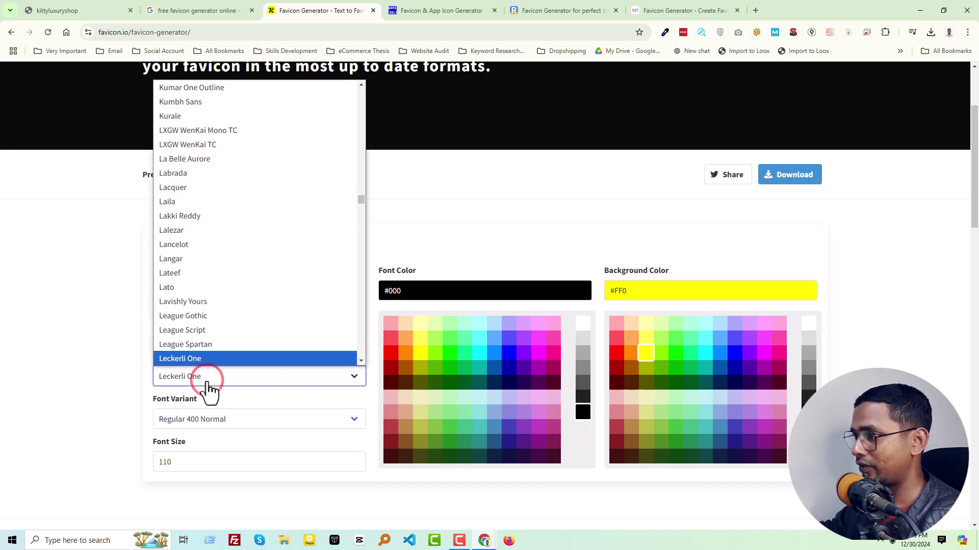
click(211, 346)
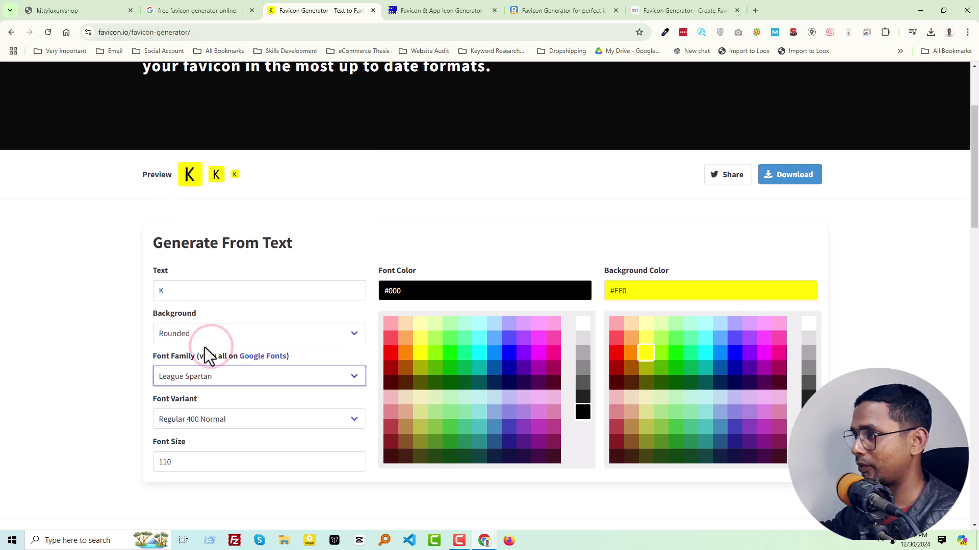
click(226, 380)
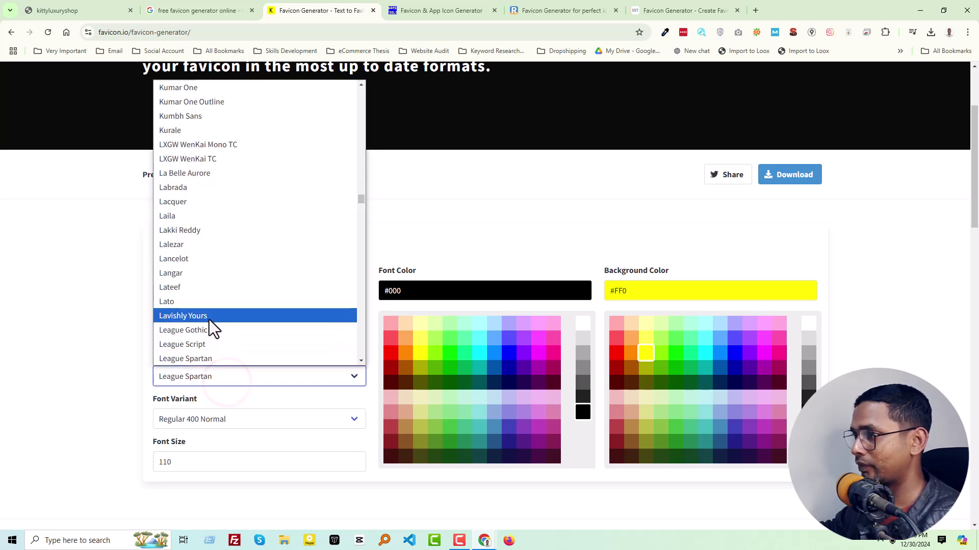
click(208, 317)
click(237, 376)
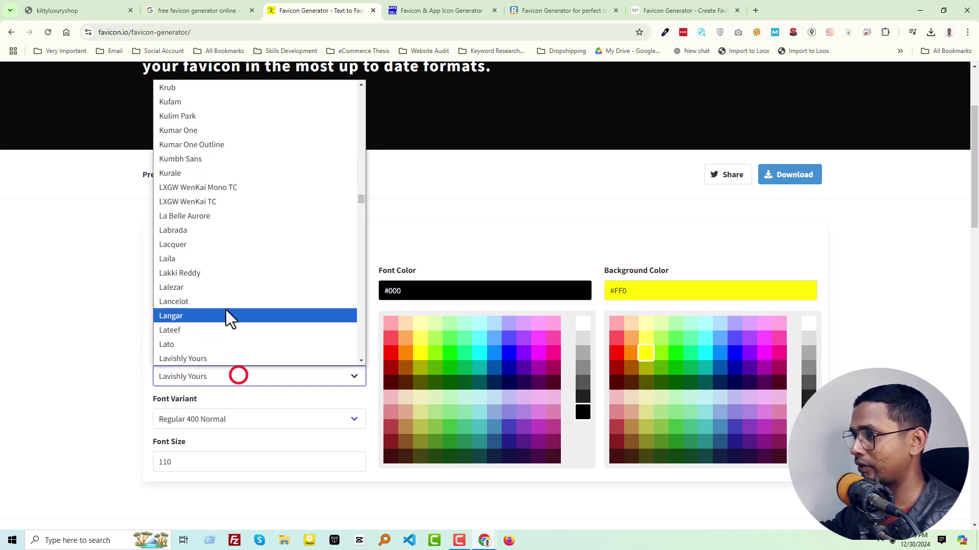
click(209, 261)
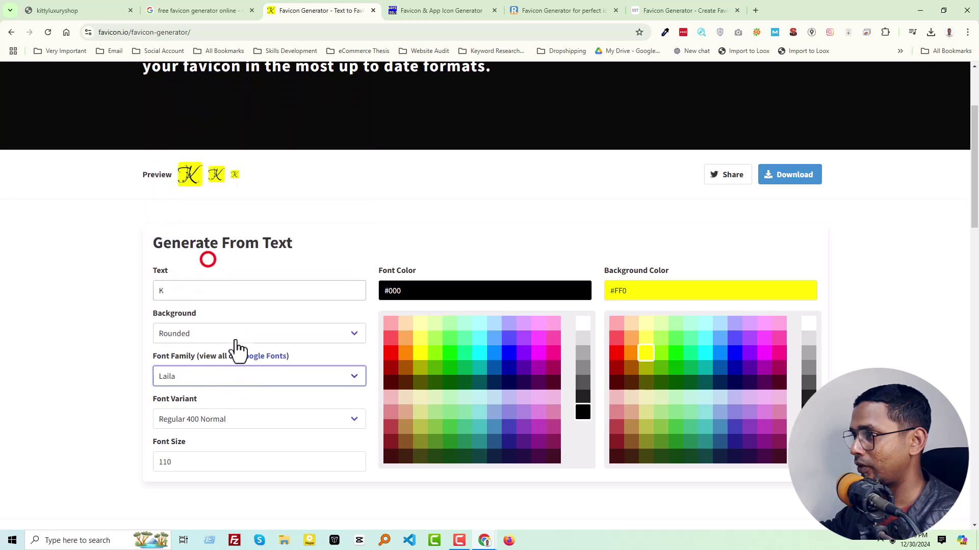
click(230, 381)
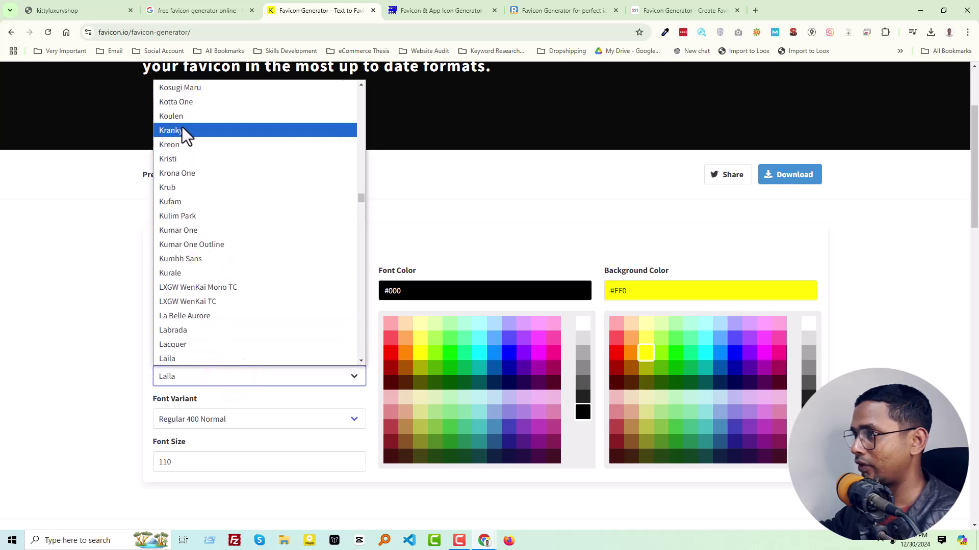
click(182, 116)
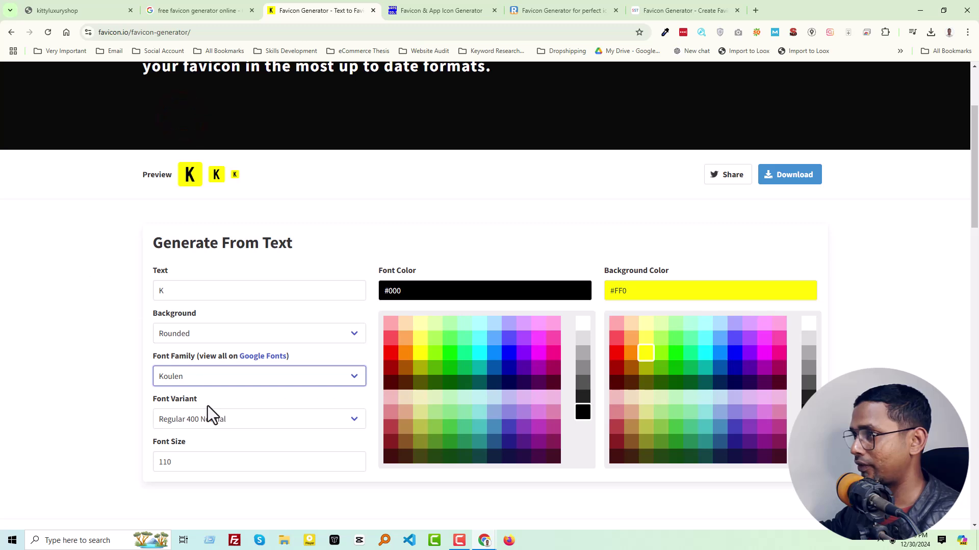
click(215, 420)
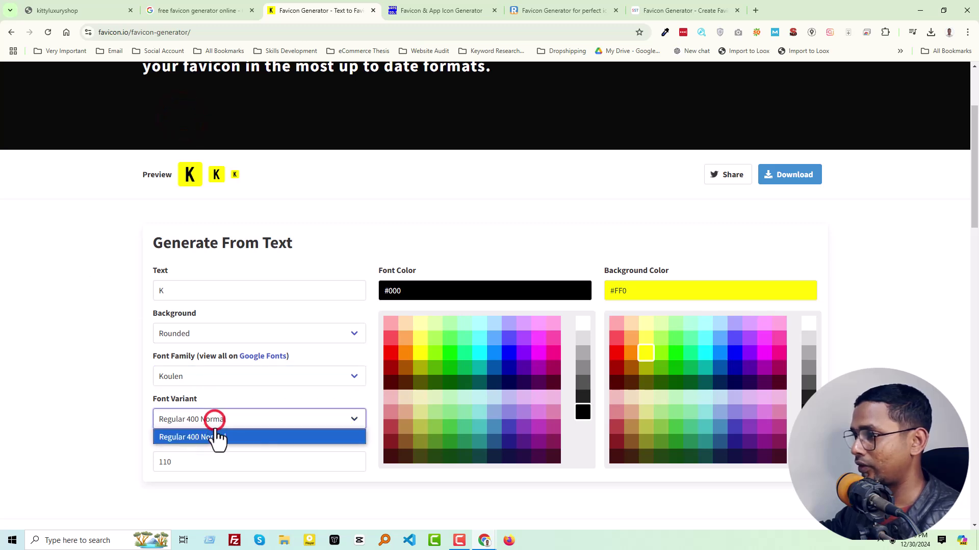
click(218, 438)
click(212, 460)
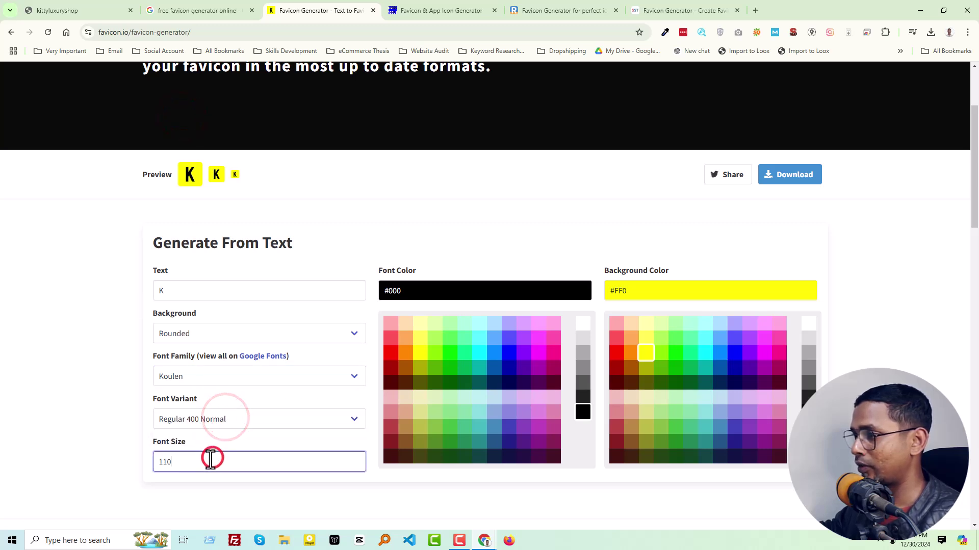
click(231, 342)
click(232, 336)
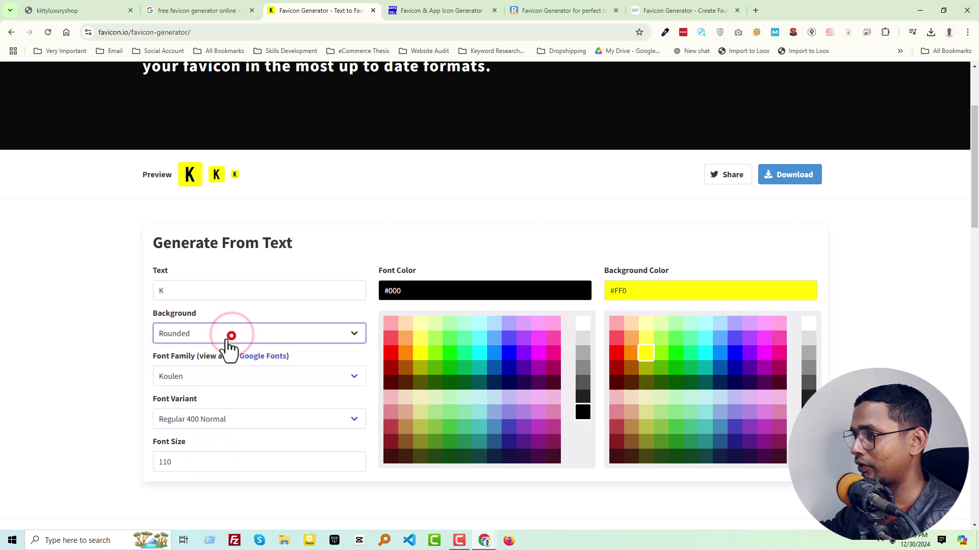
- Try Kenia, then settle on the Kalnia font for the K
click(214, 379)
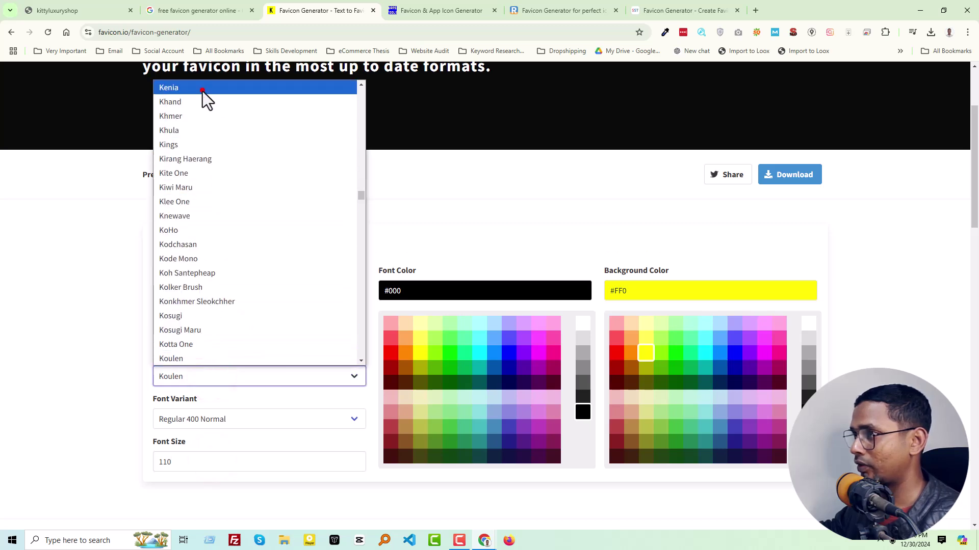
click(203, 91)
click(197, 375)
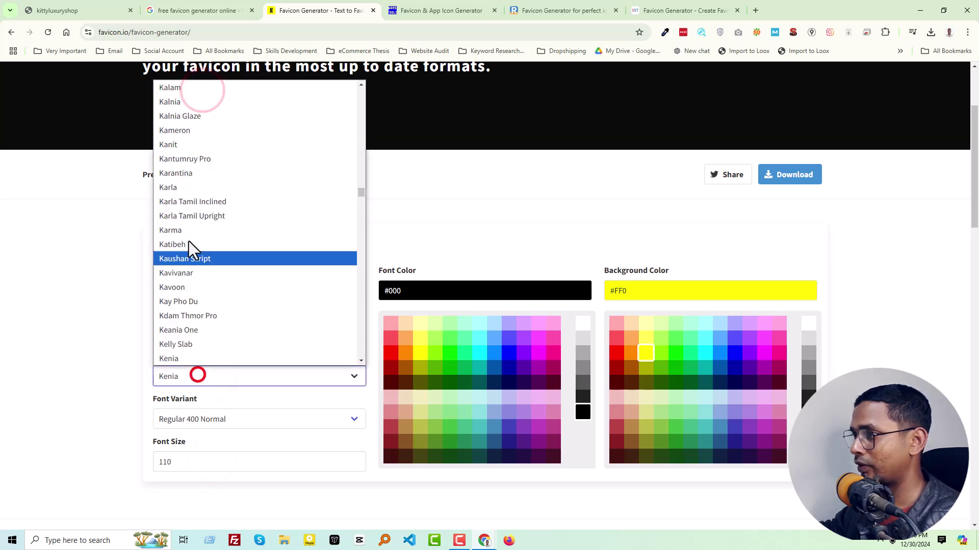
click(172, 101)
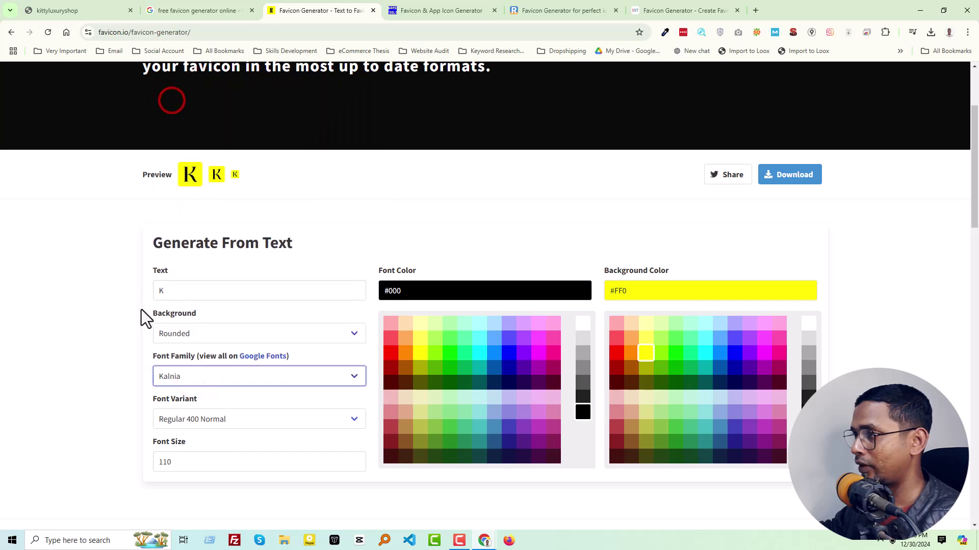
click(81, 343)
scroll(187, 338, up, 2)
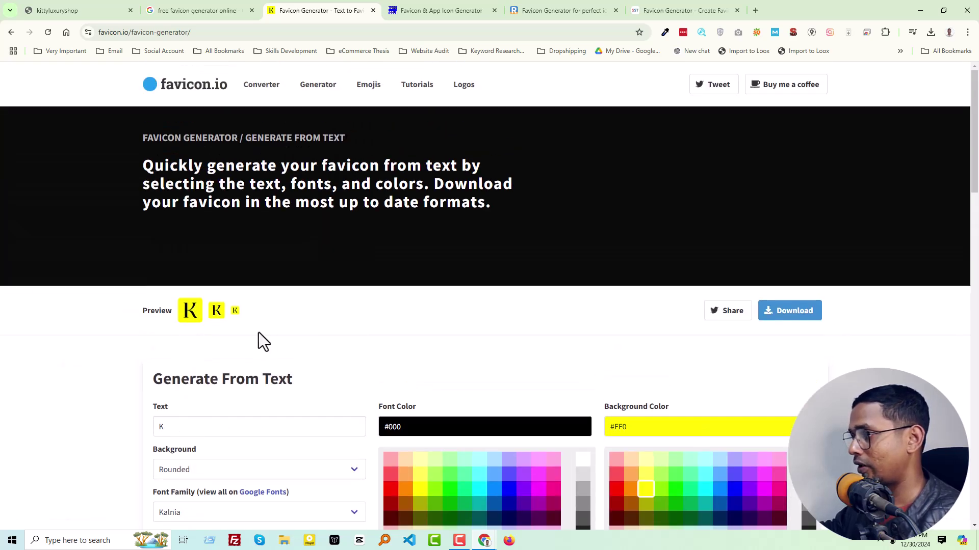
- Download favicon_io.zip to the Desktop and show it in its folder
click(788, 312)
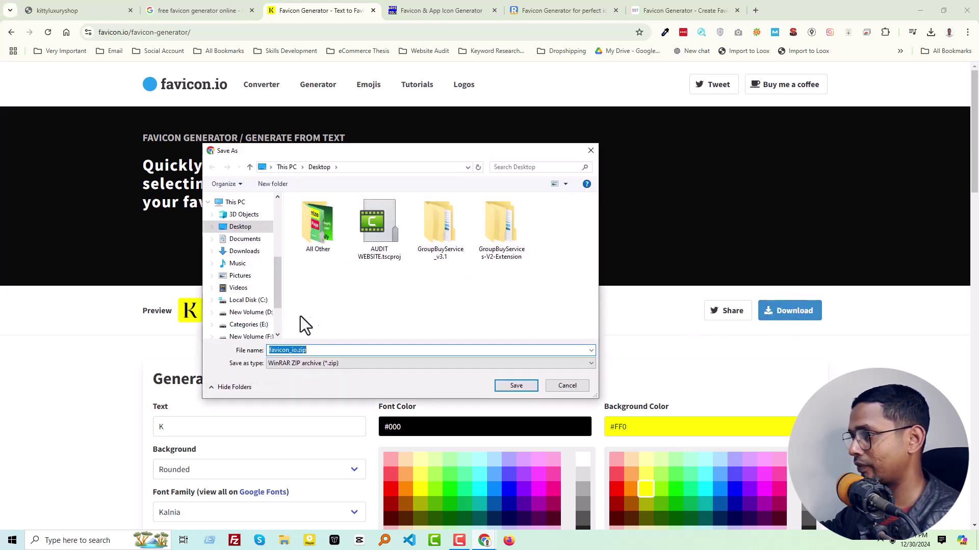
click(569, 387)
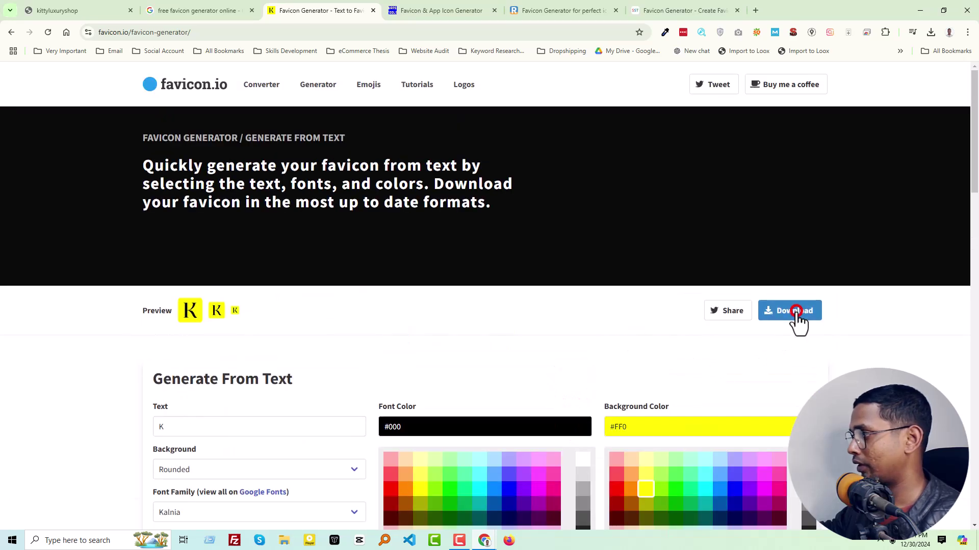
click(795, 311)
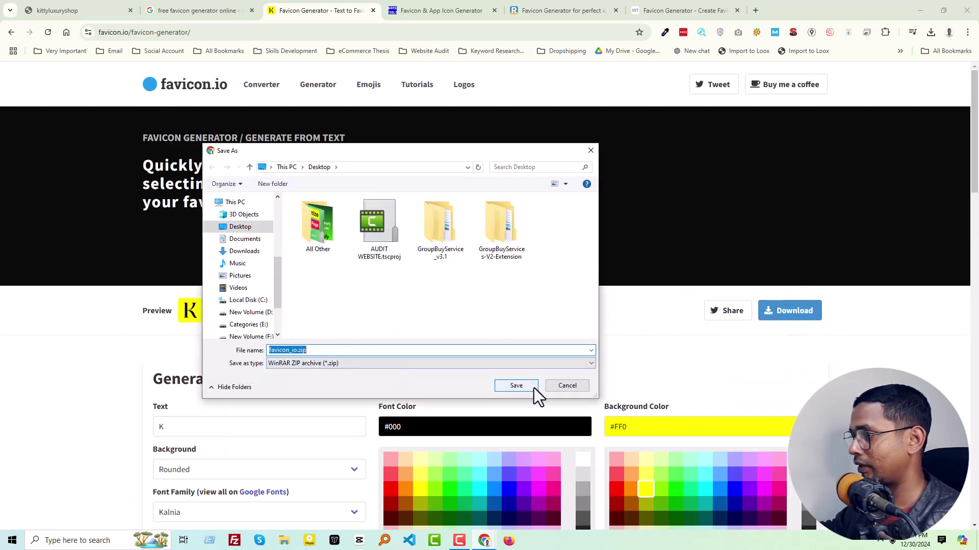
click(517, 386)
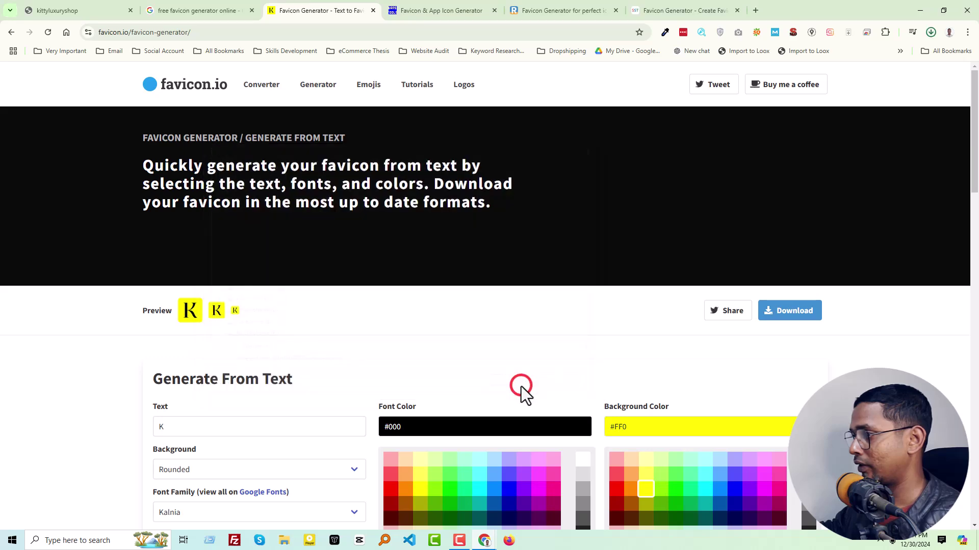
click(904, 58)
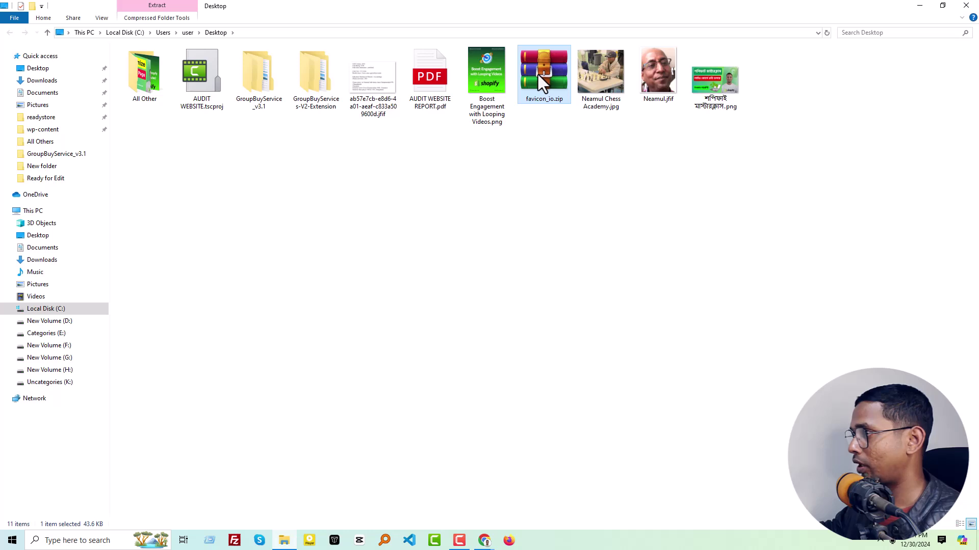
- Extract favicon_io.zip onto the Desktop with Extract Here
right_click(538, 73)
click(588, 147)
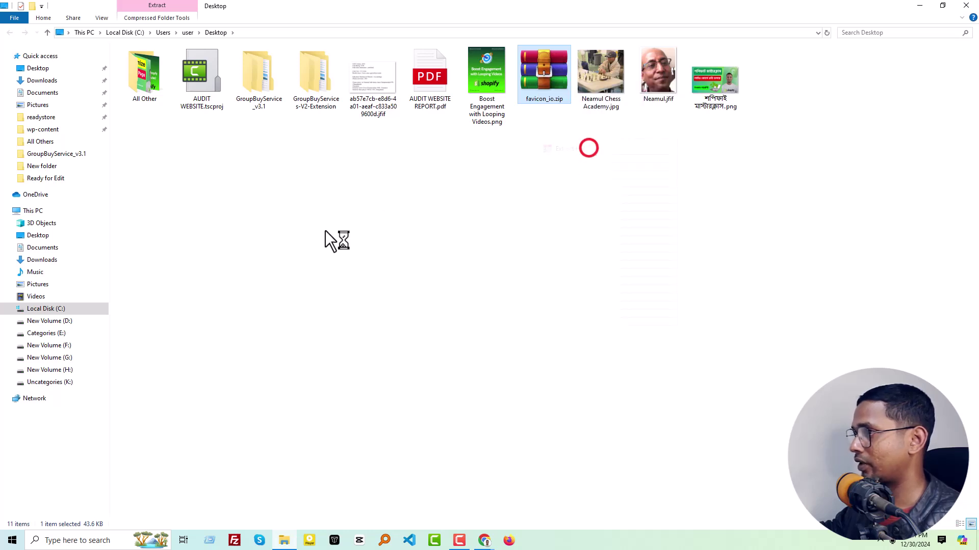
click(479, 253)
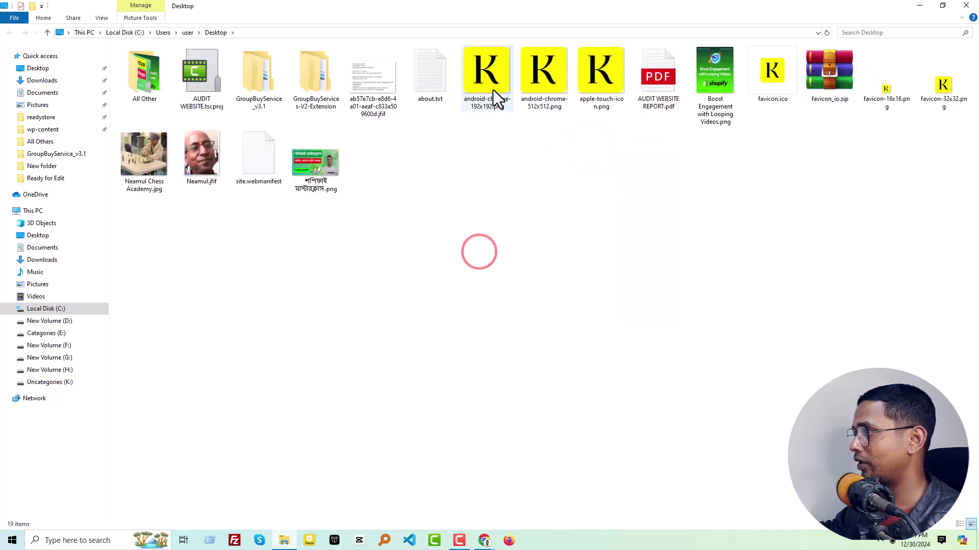
click(780, 83)
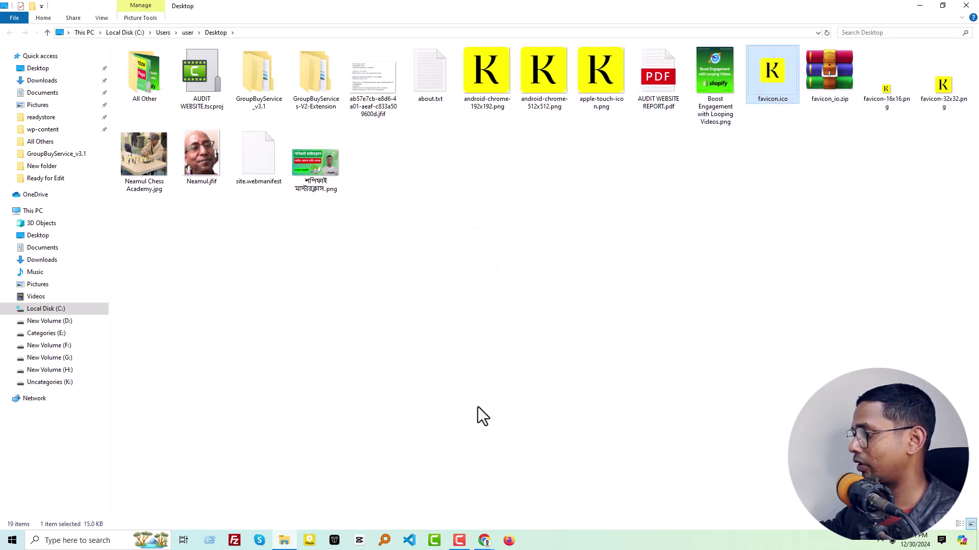
- Switch to the Shopify admin window in Chrome
click(484, 541)
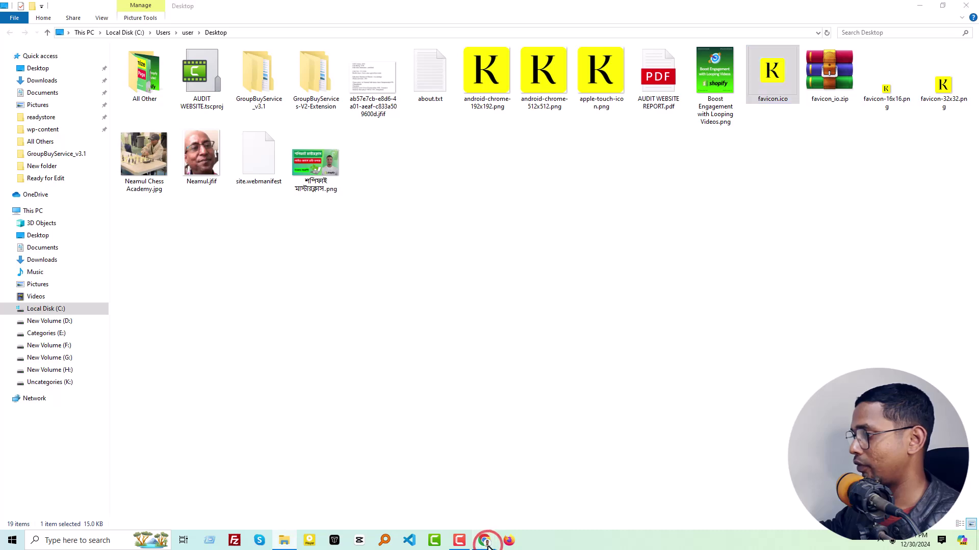
click(533, 519)
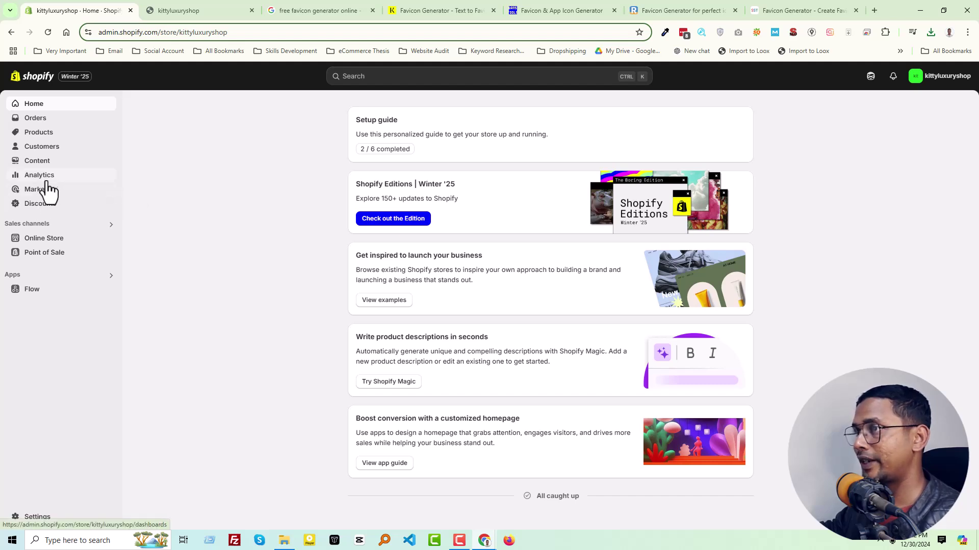
- Customize the Dawn theme and expand the Logo section in Theme settings
click(39, 239)
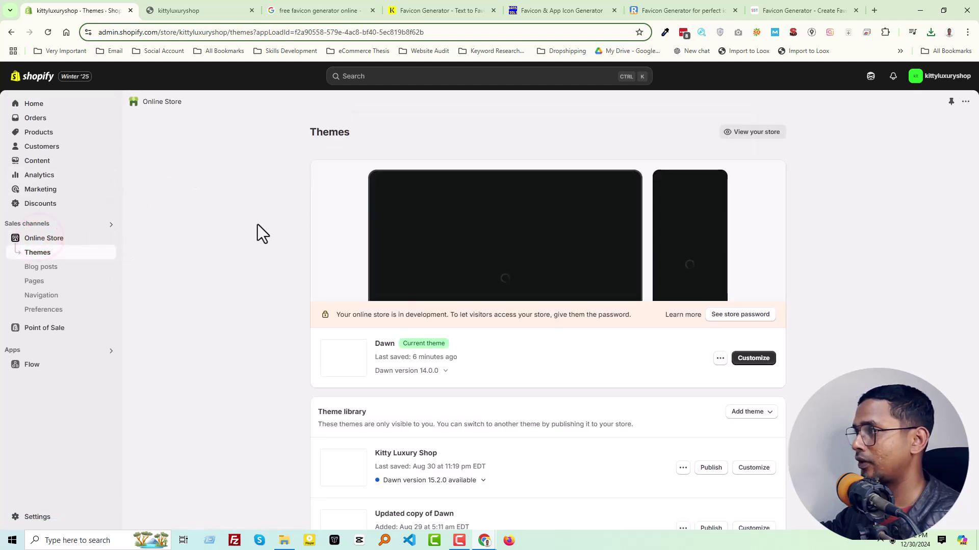
click(757, 359)
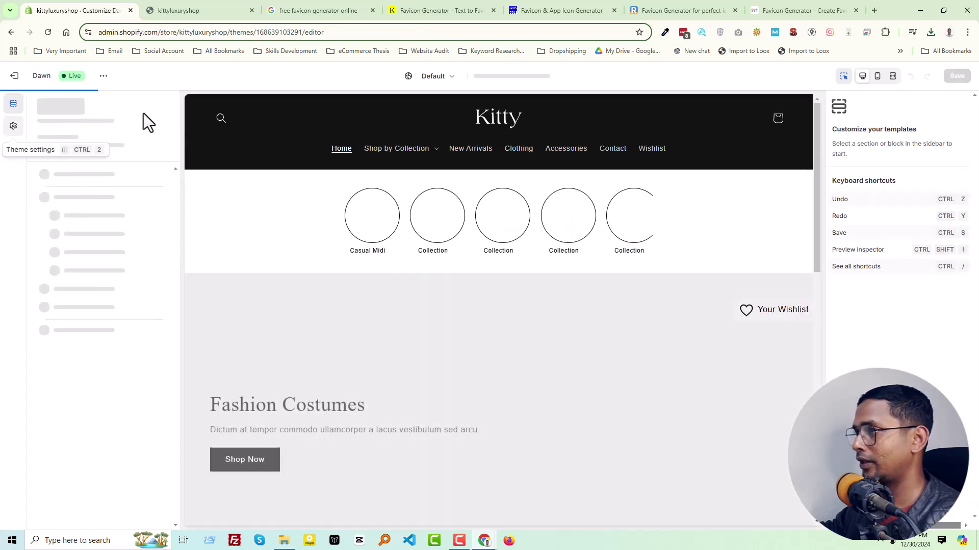
click(14, 127)
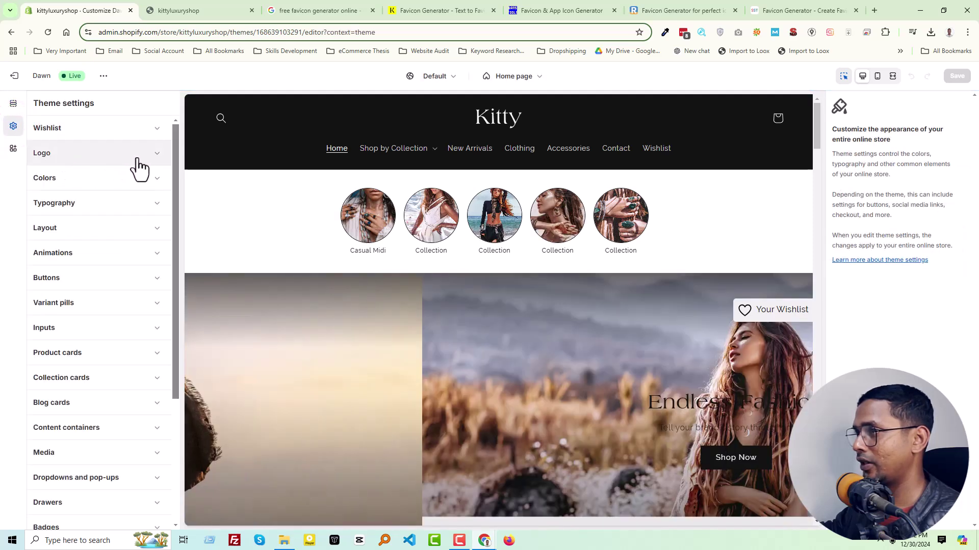
click(141, 161)
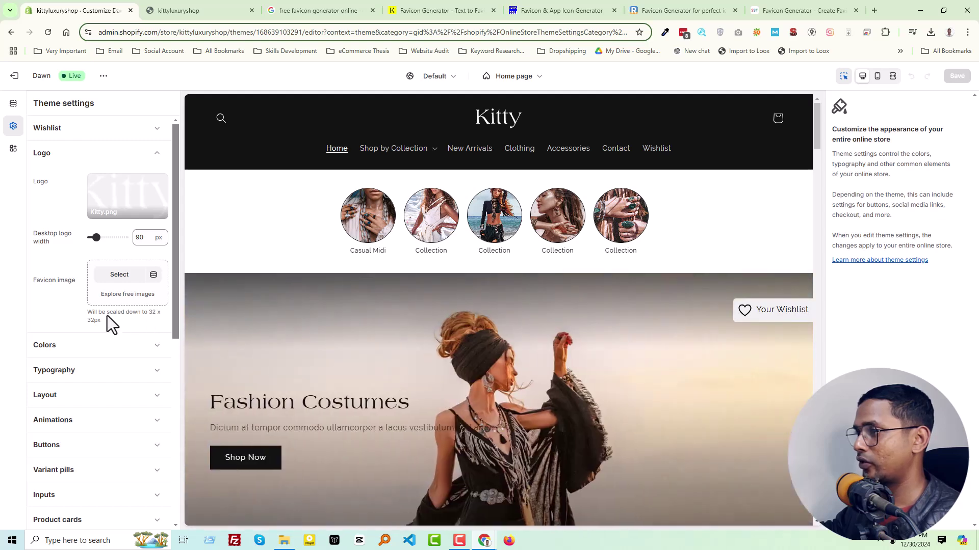
- Upload favicon-32x32.png as the Favicon image and save the theme
click(120, 274)
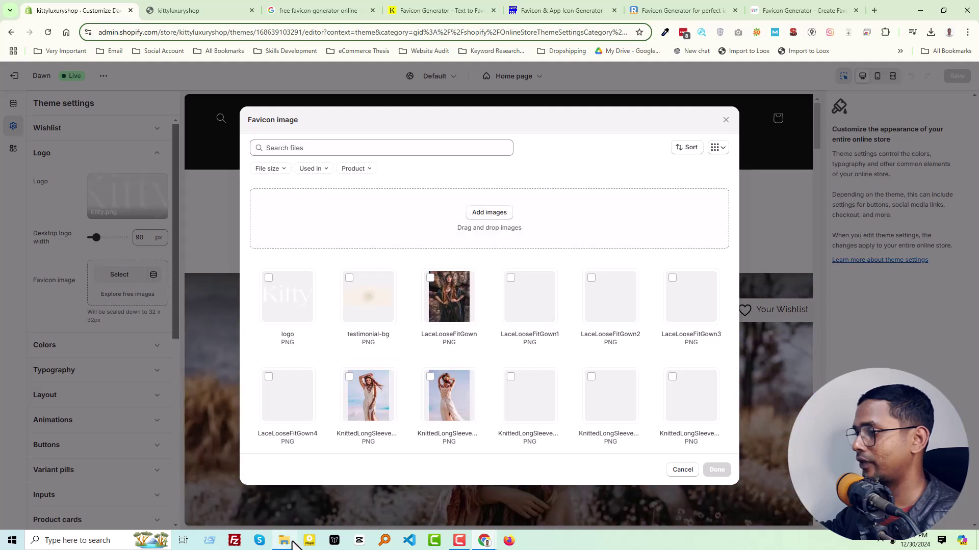
click(283, 541)
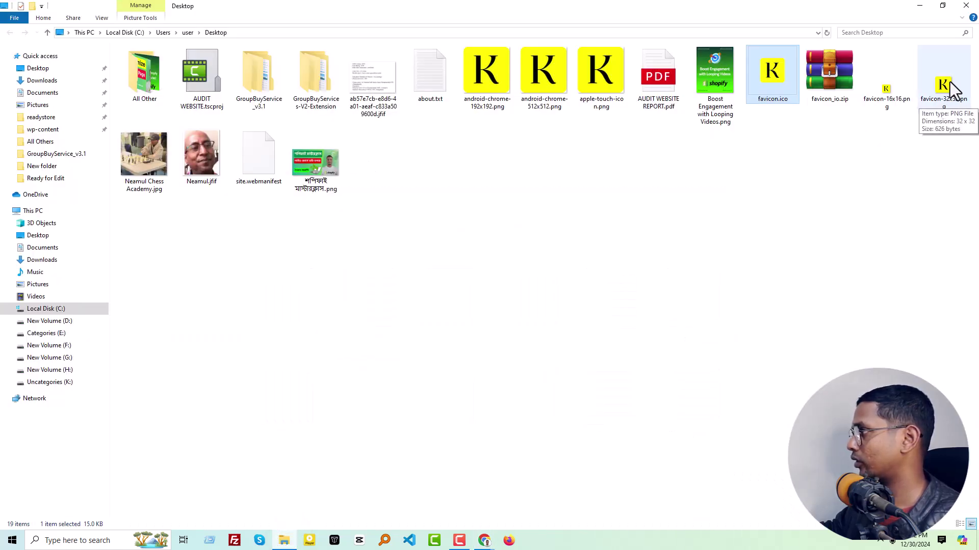
click(946, 91)
mouse_move(946, 90)
mouse_down()
mouse_move(486, 543)
mouse_move(549, 521)
mouse_move(412, 283)
mouse_move(417, 291)
mouse_up()
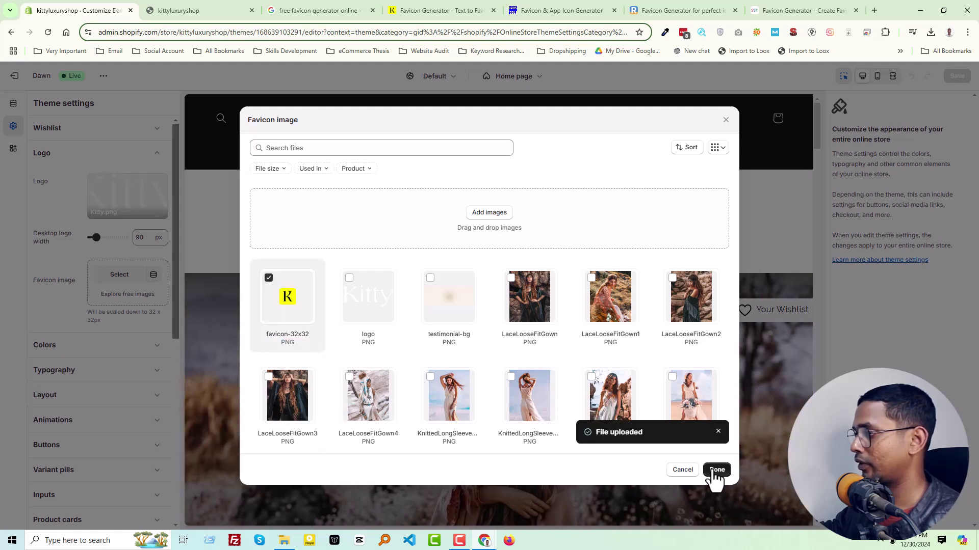
click(715, 470)
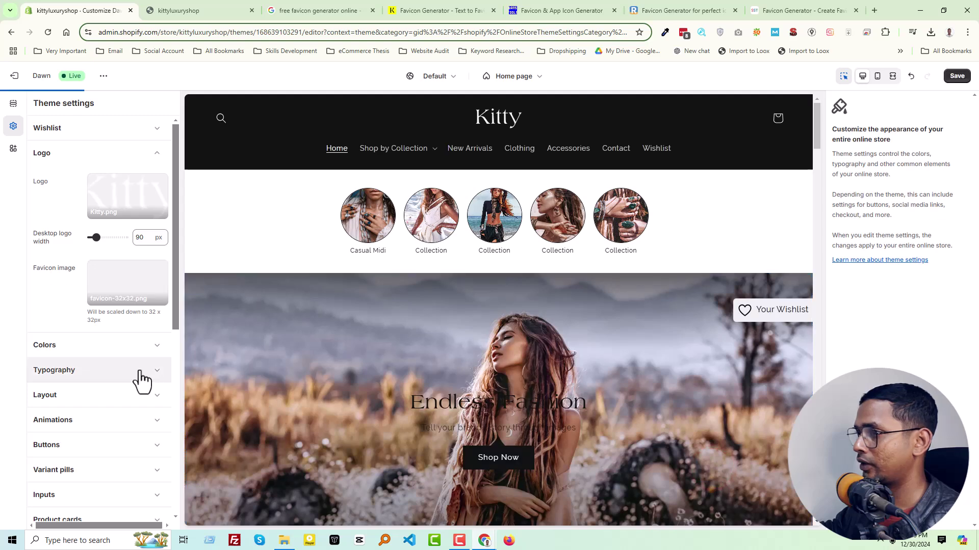
click(956, 76)
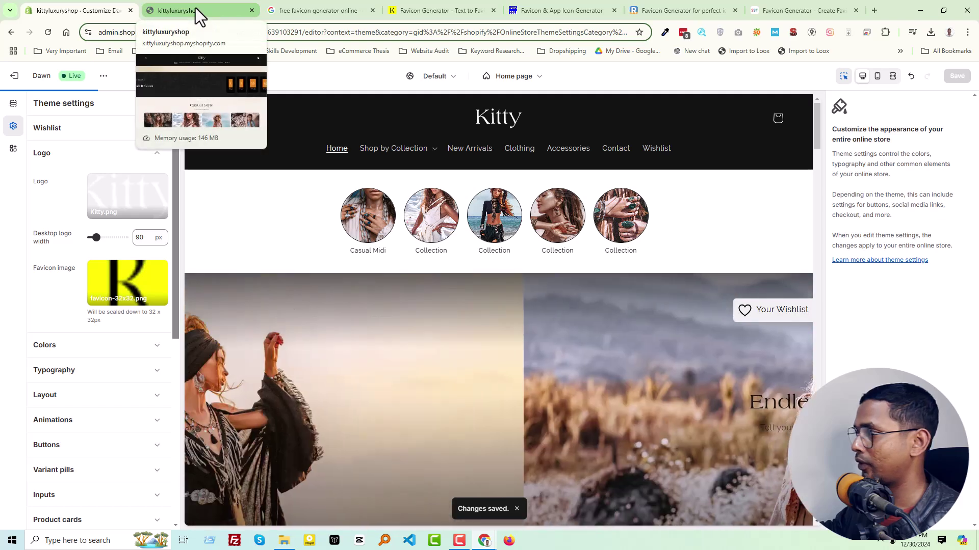
- Reload the live storefront tab so it shows the yellow K favicon
click(195, 9)
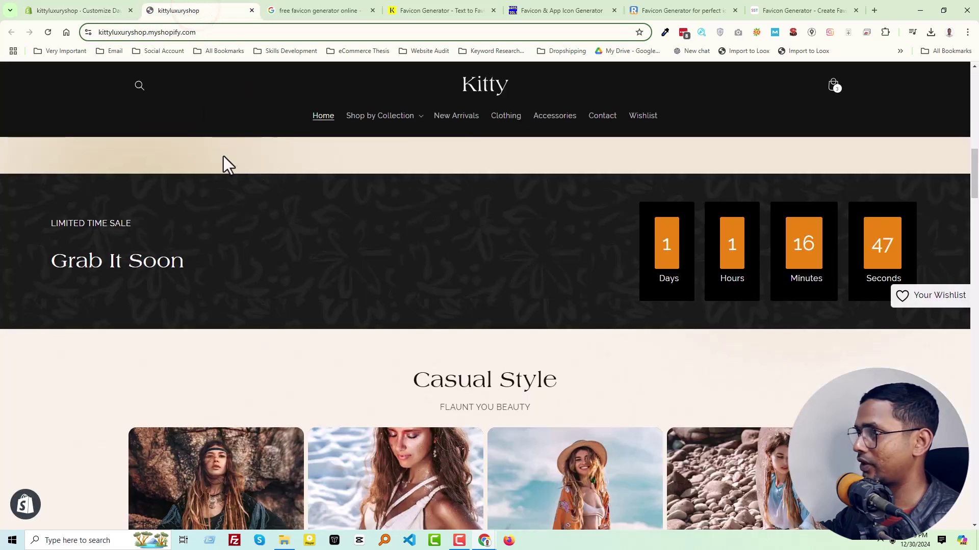
right_click(224, 155)
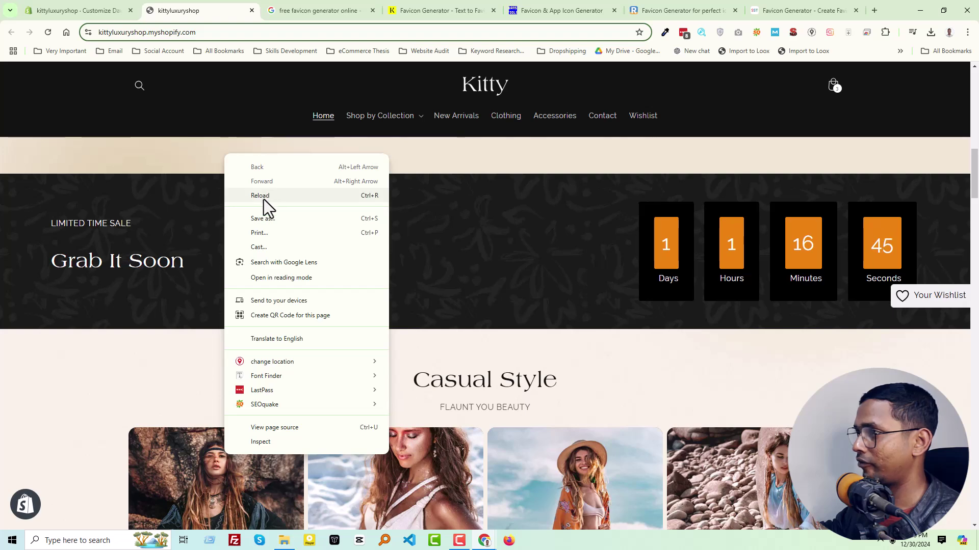
click(264, 200)
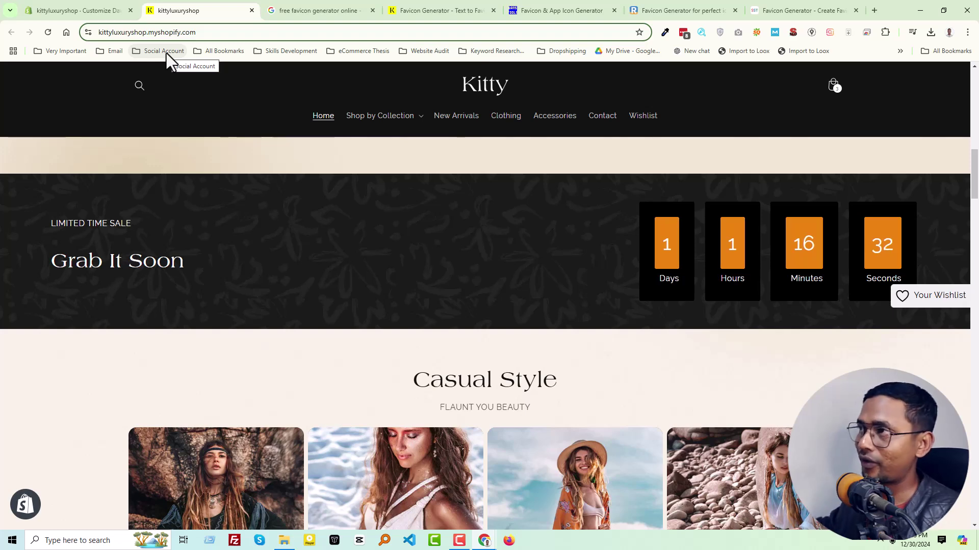
- Close the Favicon & App Icon Generator, RealFaviconGenerator and SmallSEOTools tabs, keeping favicon.io's yellow K generator
click(602, 14)
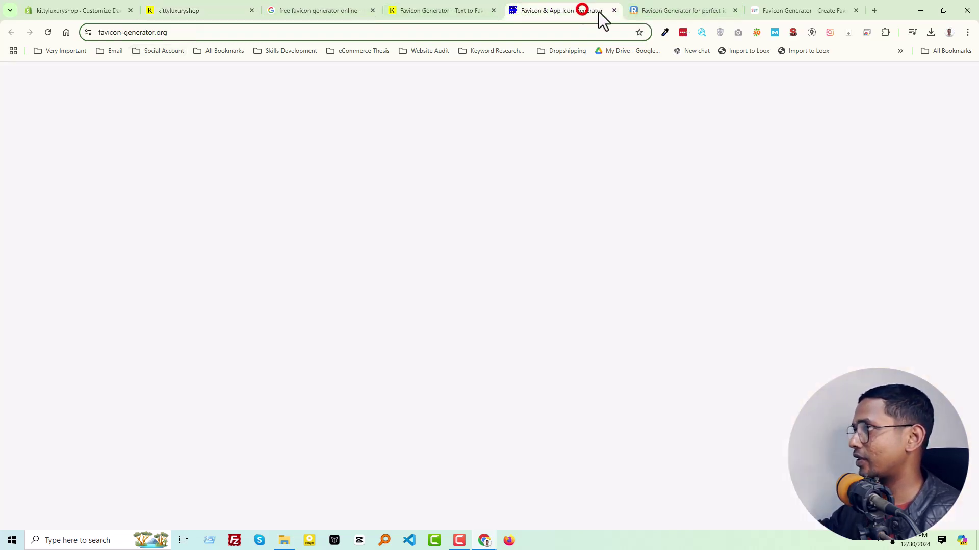
click(615, 11)
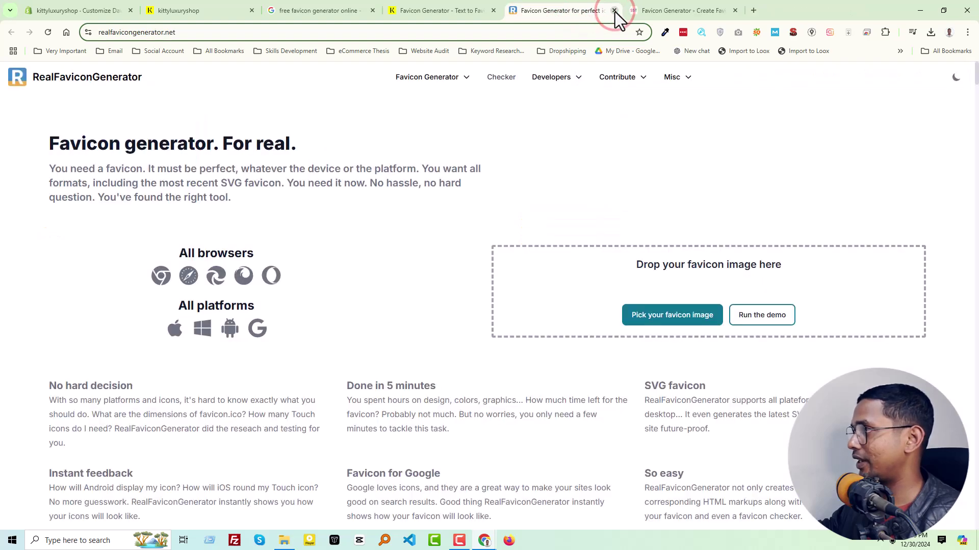
click(614, 11)
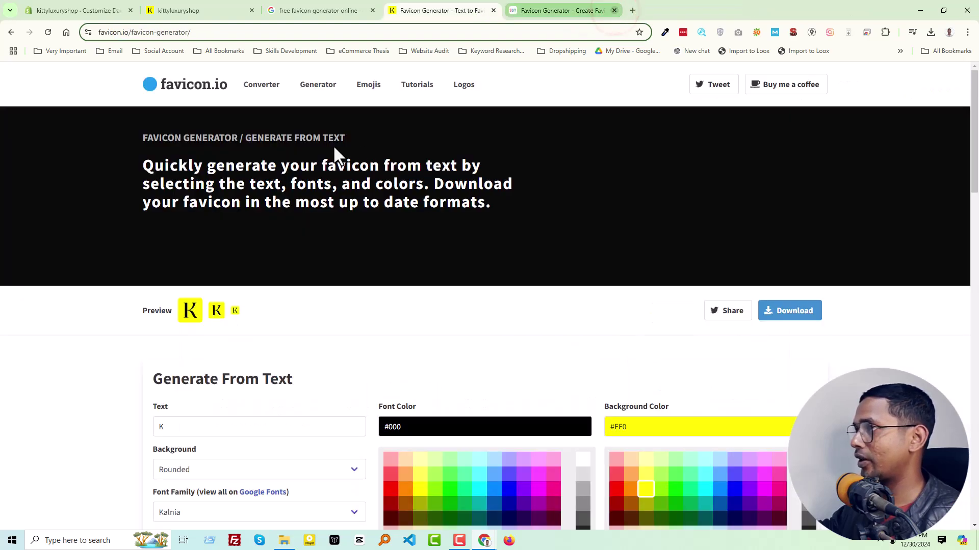
click(614, 11)
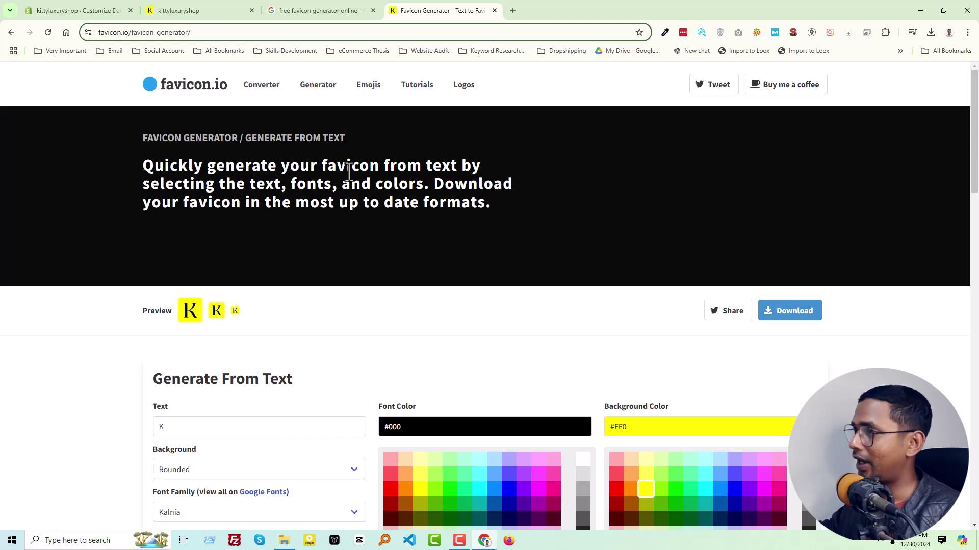